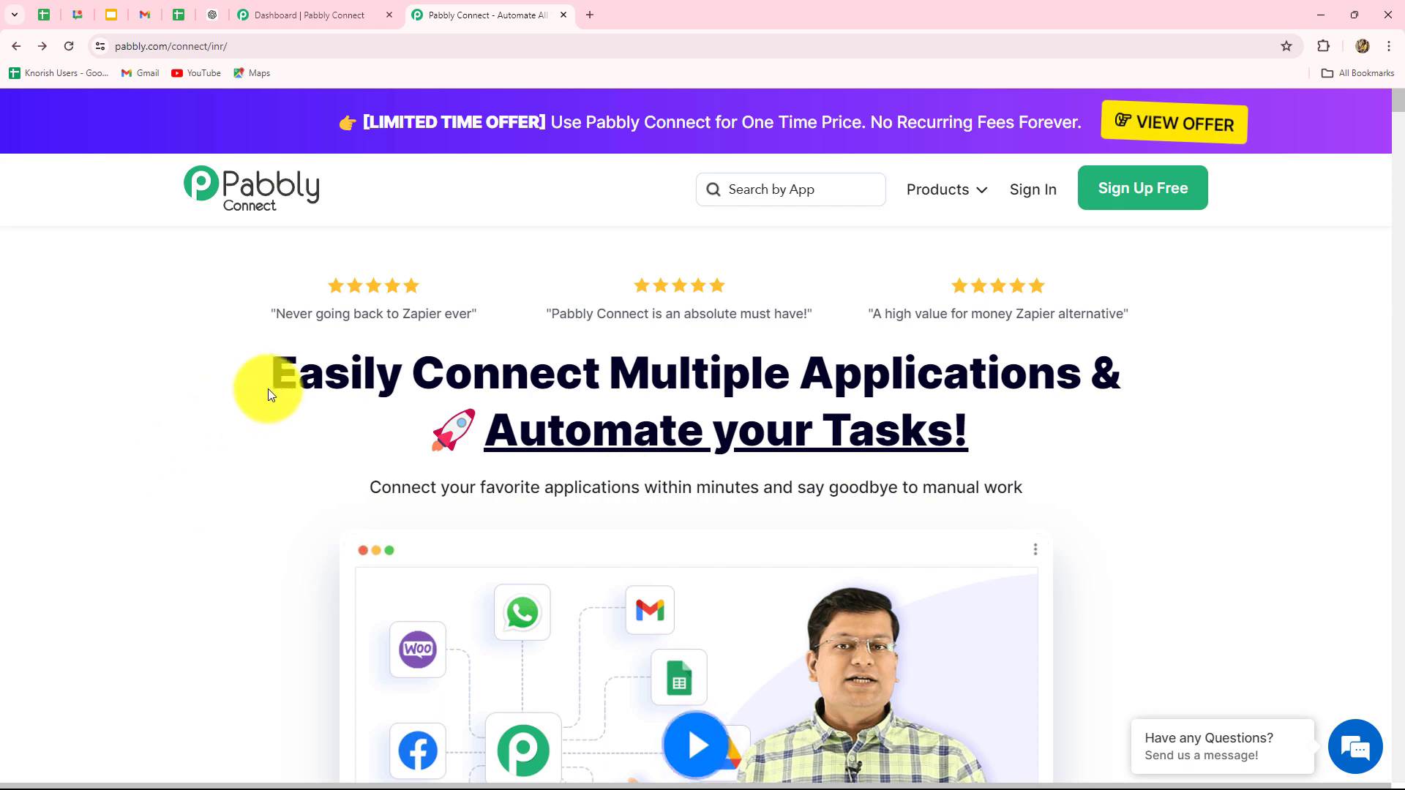
- Sign in to the Pabbly account and access the Pabbly Connect application
left_click_drag(269, 388, 1095, 444)
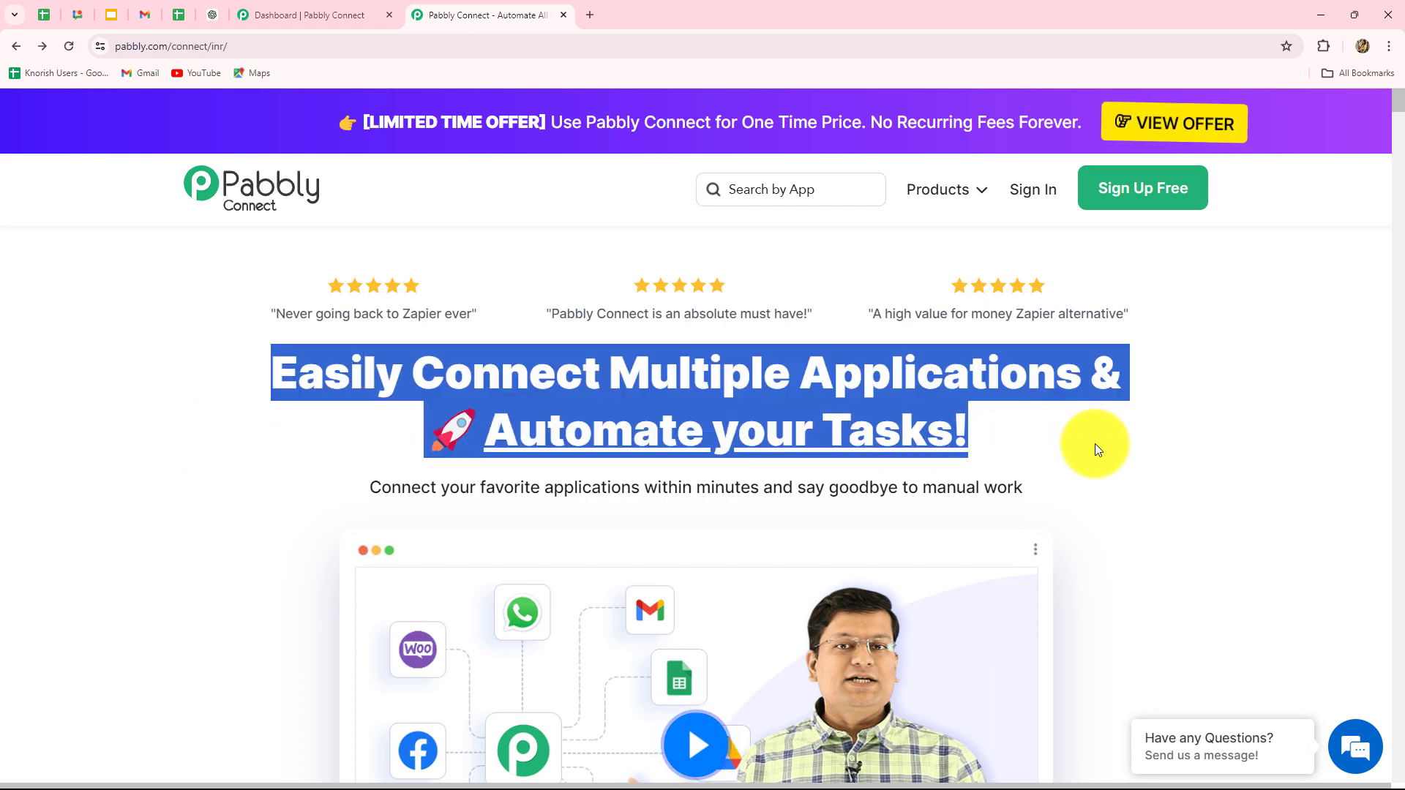
left_click(1026, 195)
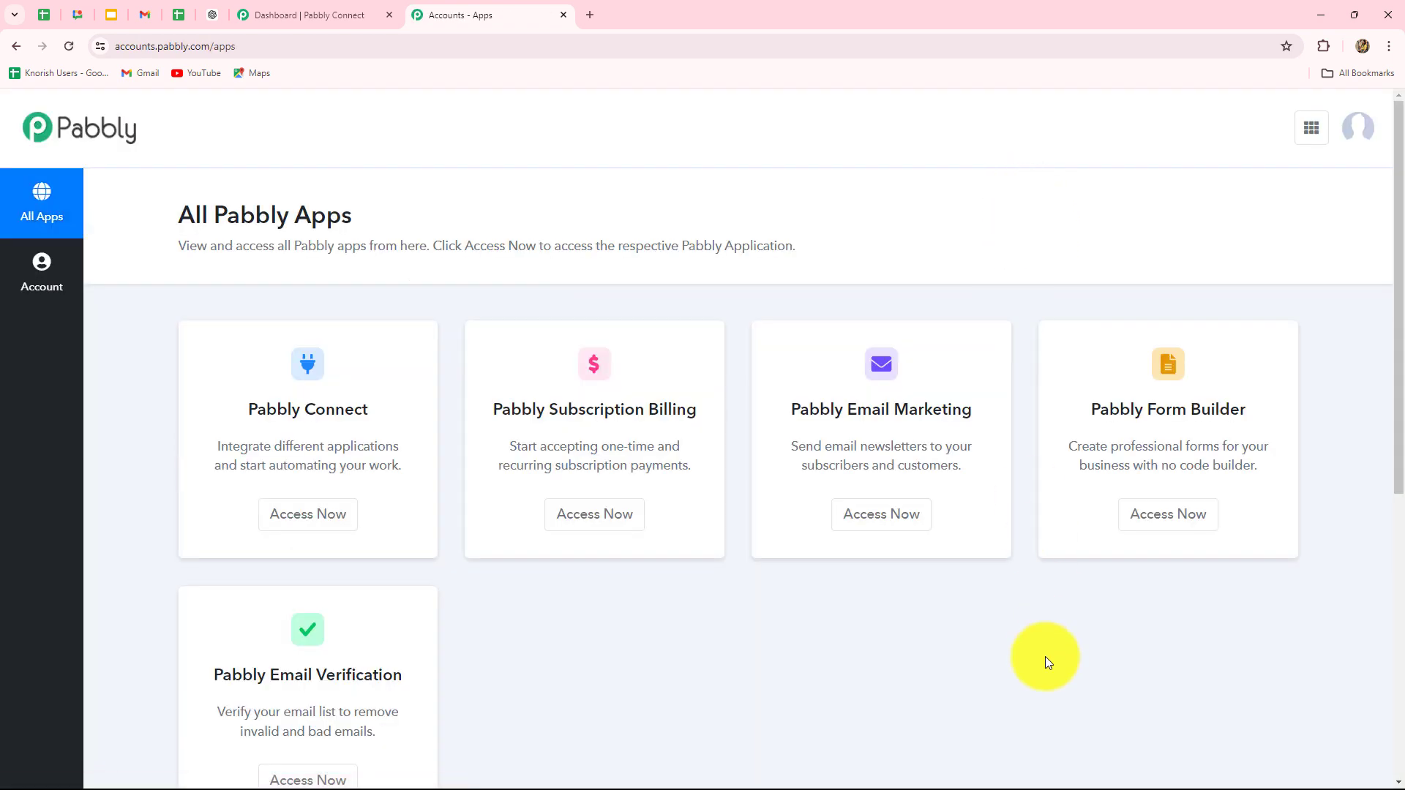
scroll(1046, 657, "down", 2)
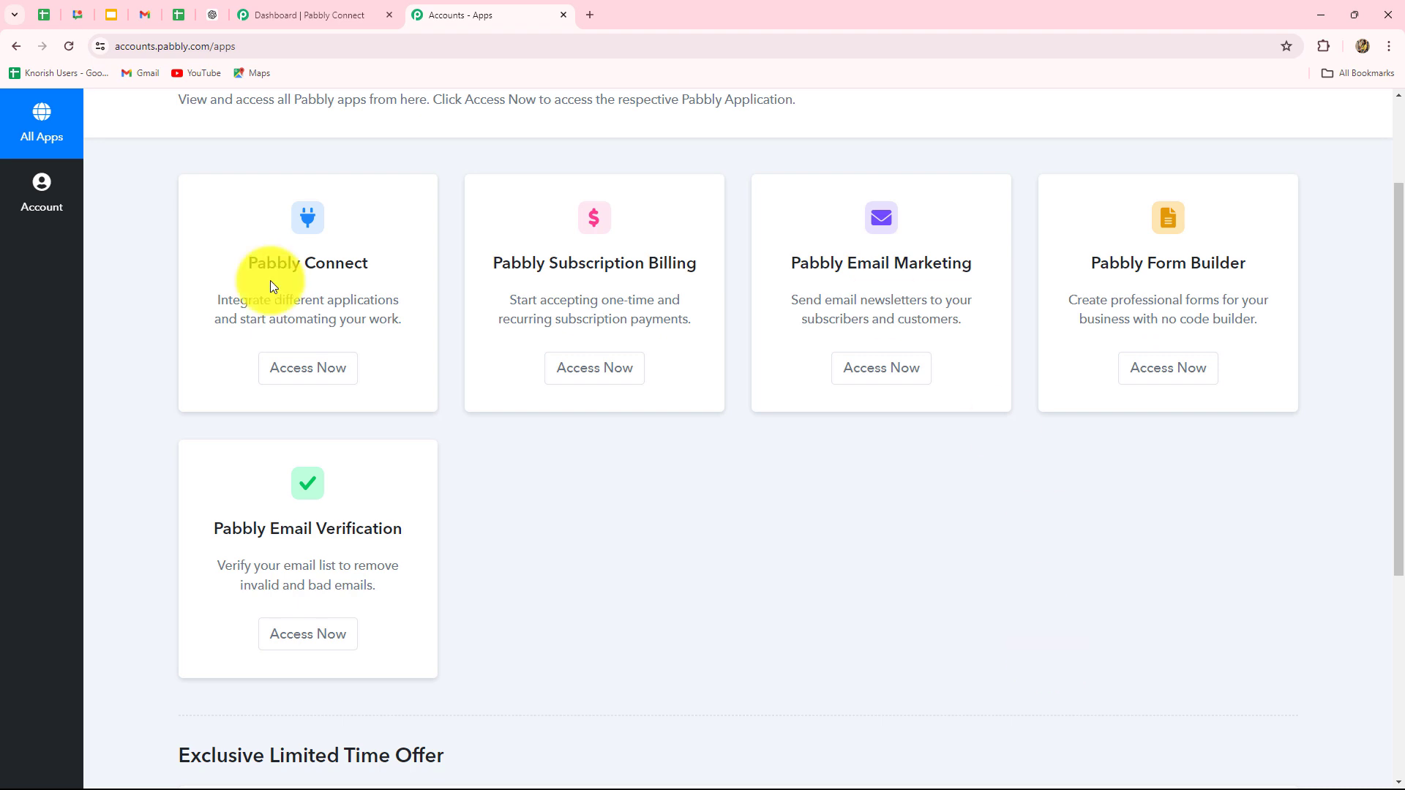
left_click(300, 380)
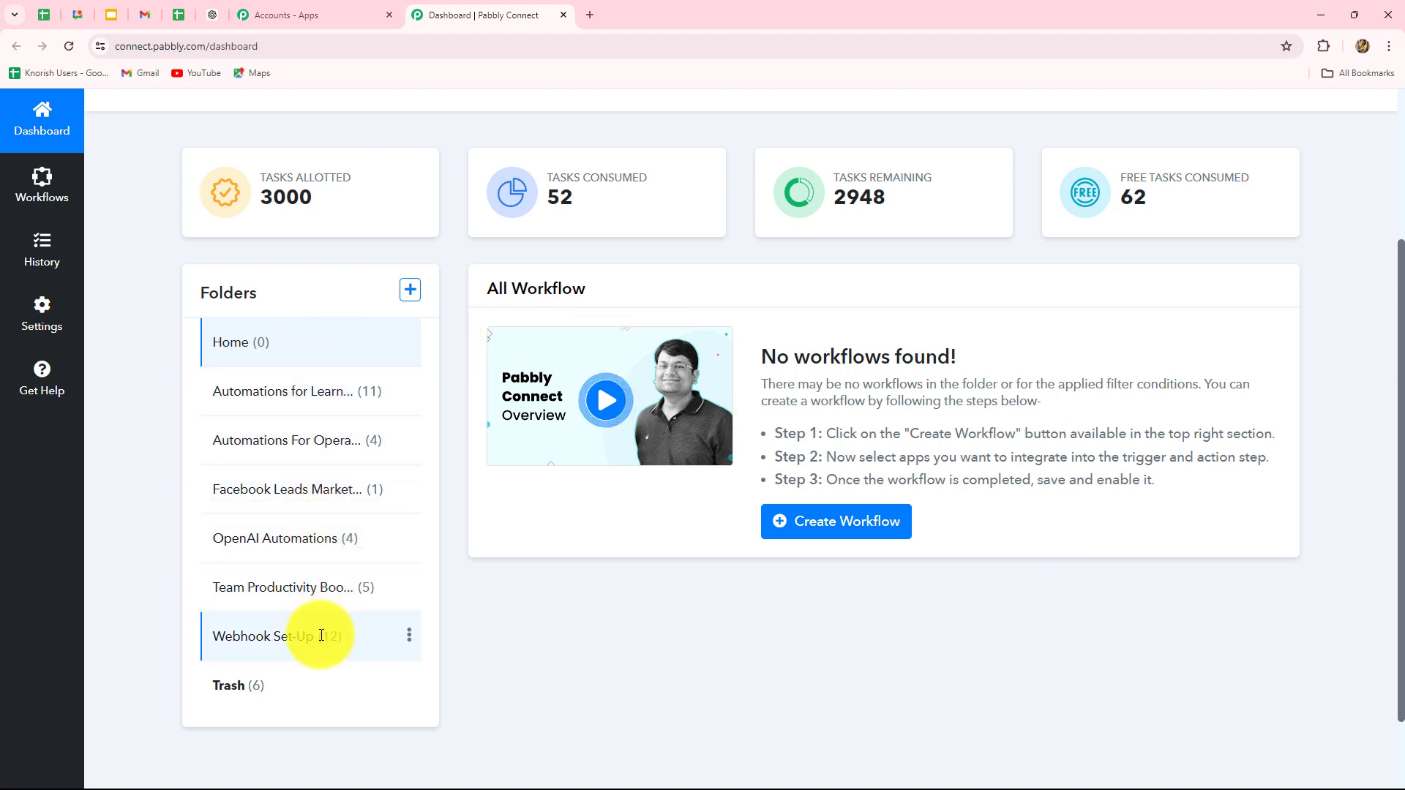
- Open the Automate Delivery Schedules with Google Sheets & WhatsApp workflow from the Automations For Operations folder, with its trigger collapsed
left_click(255, 445)
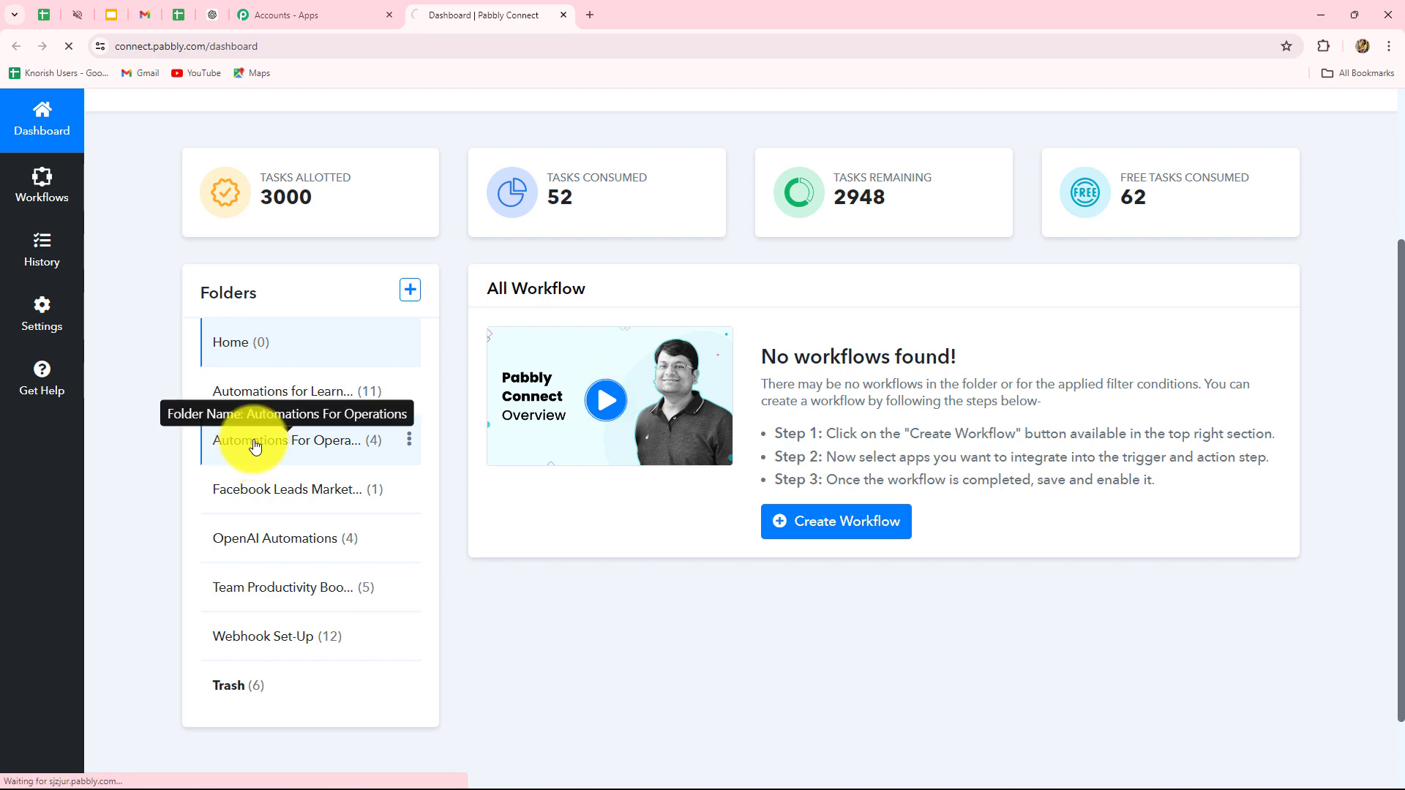
scroll(906, 600, "down", 1)
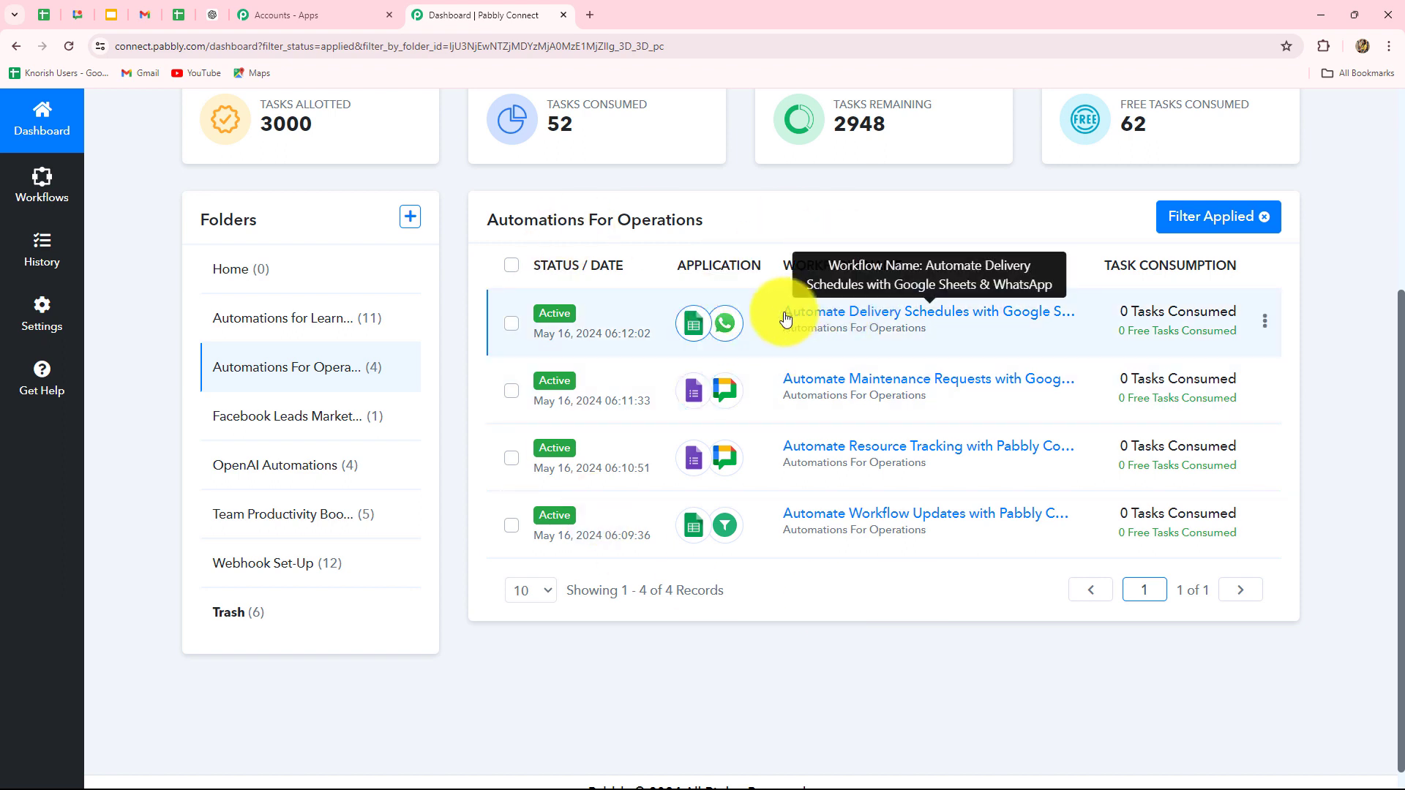
left_click(830, 311)
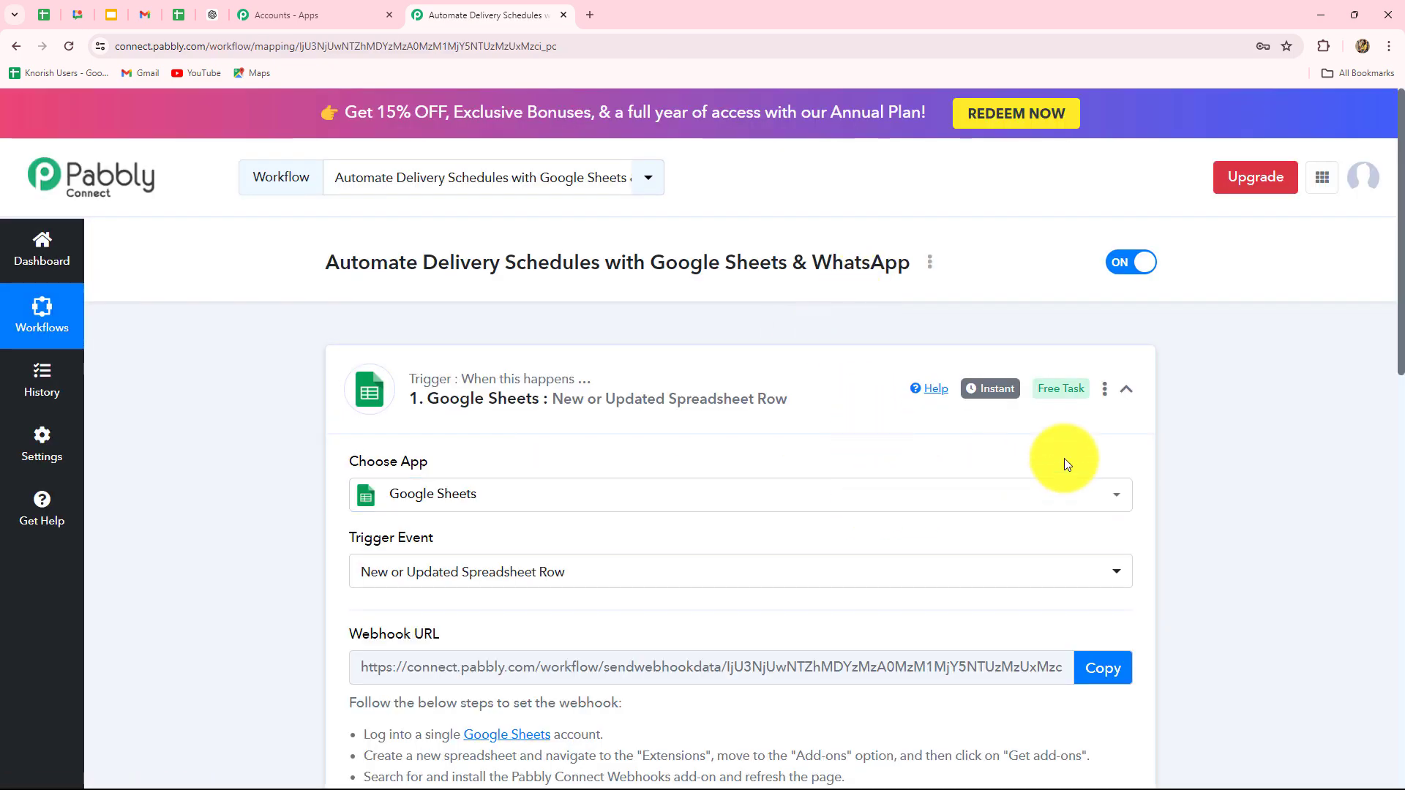
left_click(1128, 388)
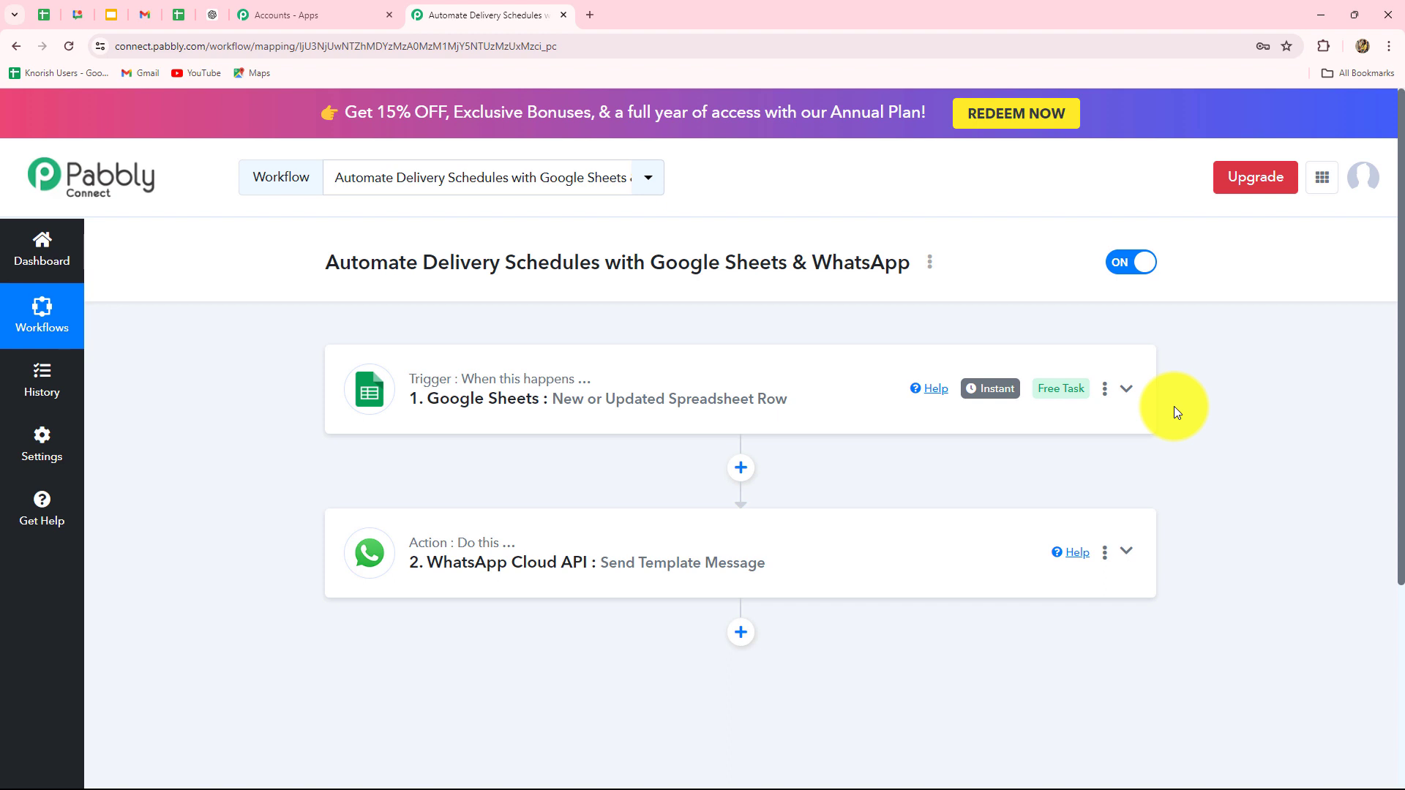
- Examine the Google Sheets trigger's received response, focusing on the expected delivery date and delivery address fields
left_click(756, 396)
scroll(839, 512, "down", 8)
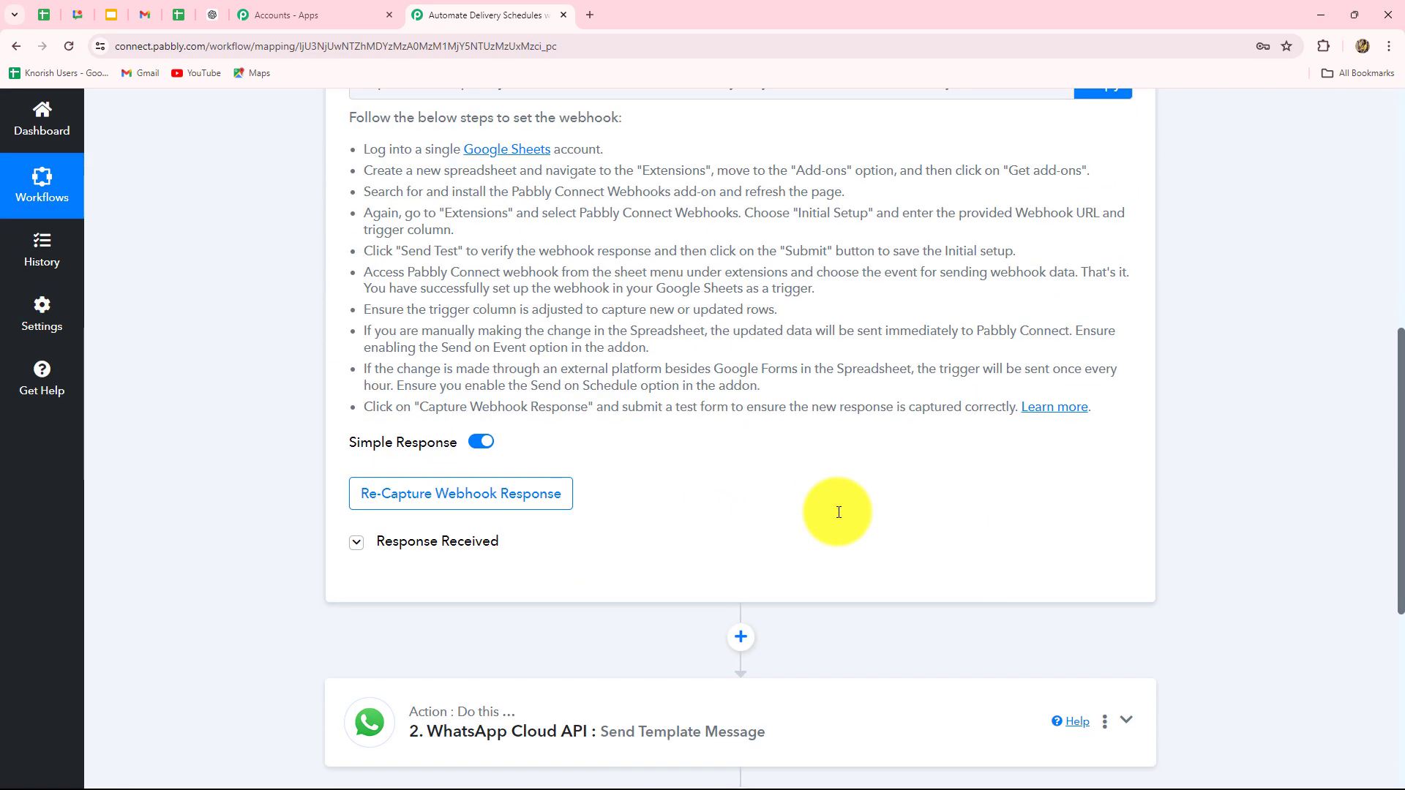
left_click(524, 563)
scroll(859, 740, "down", 4)
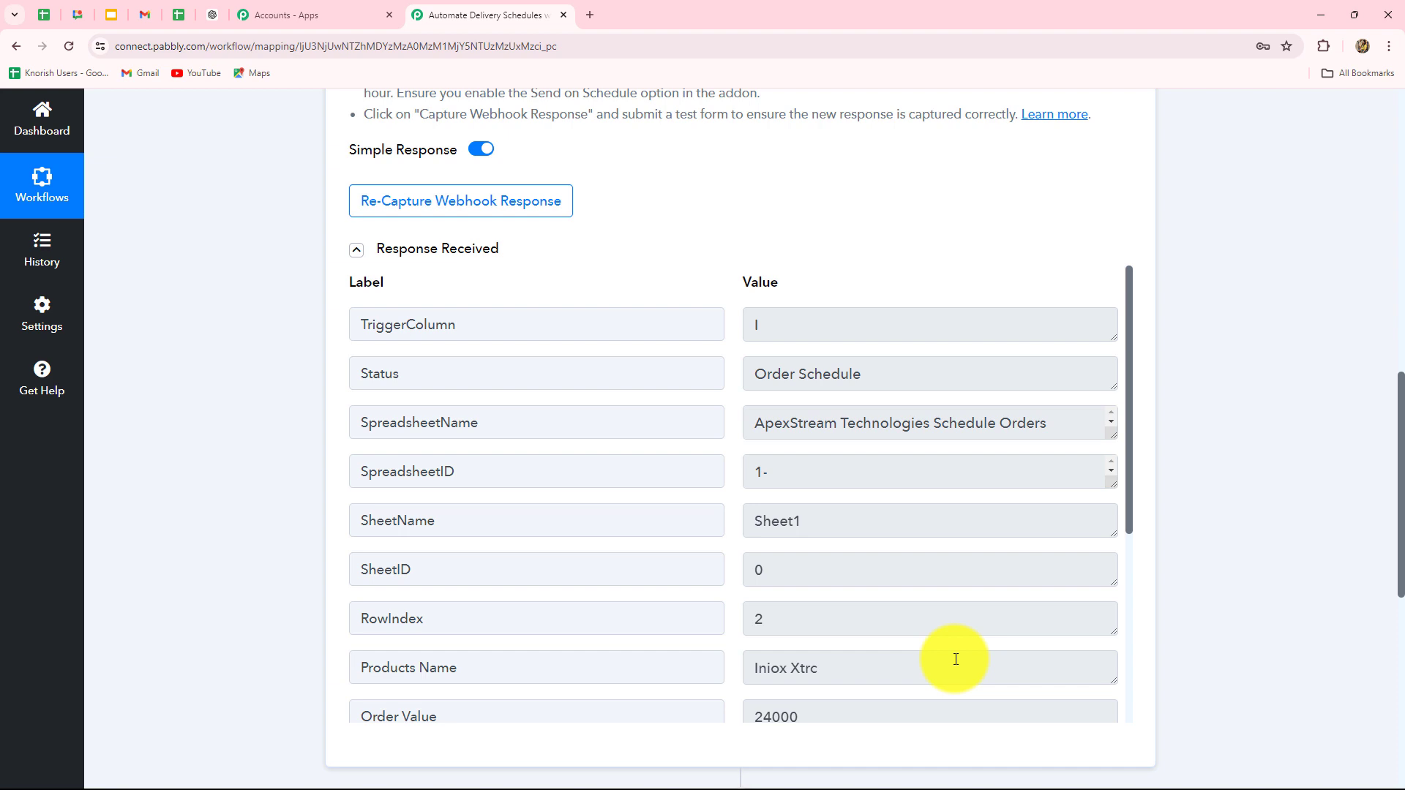
scroll(935, 594, "down", 4)
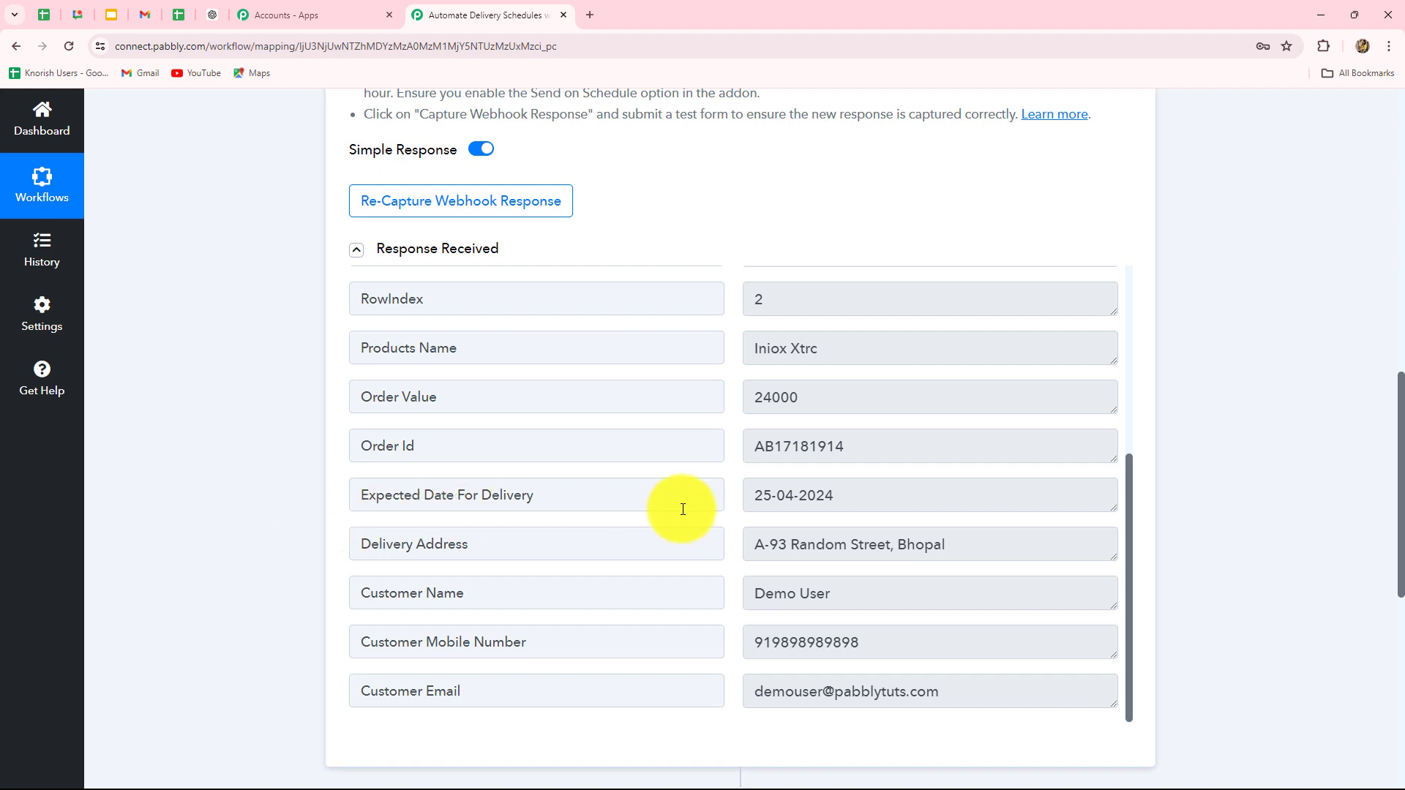
left_click_drag(748, 496, 903, 495)
scroll(519, 407, "down", 2)
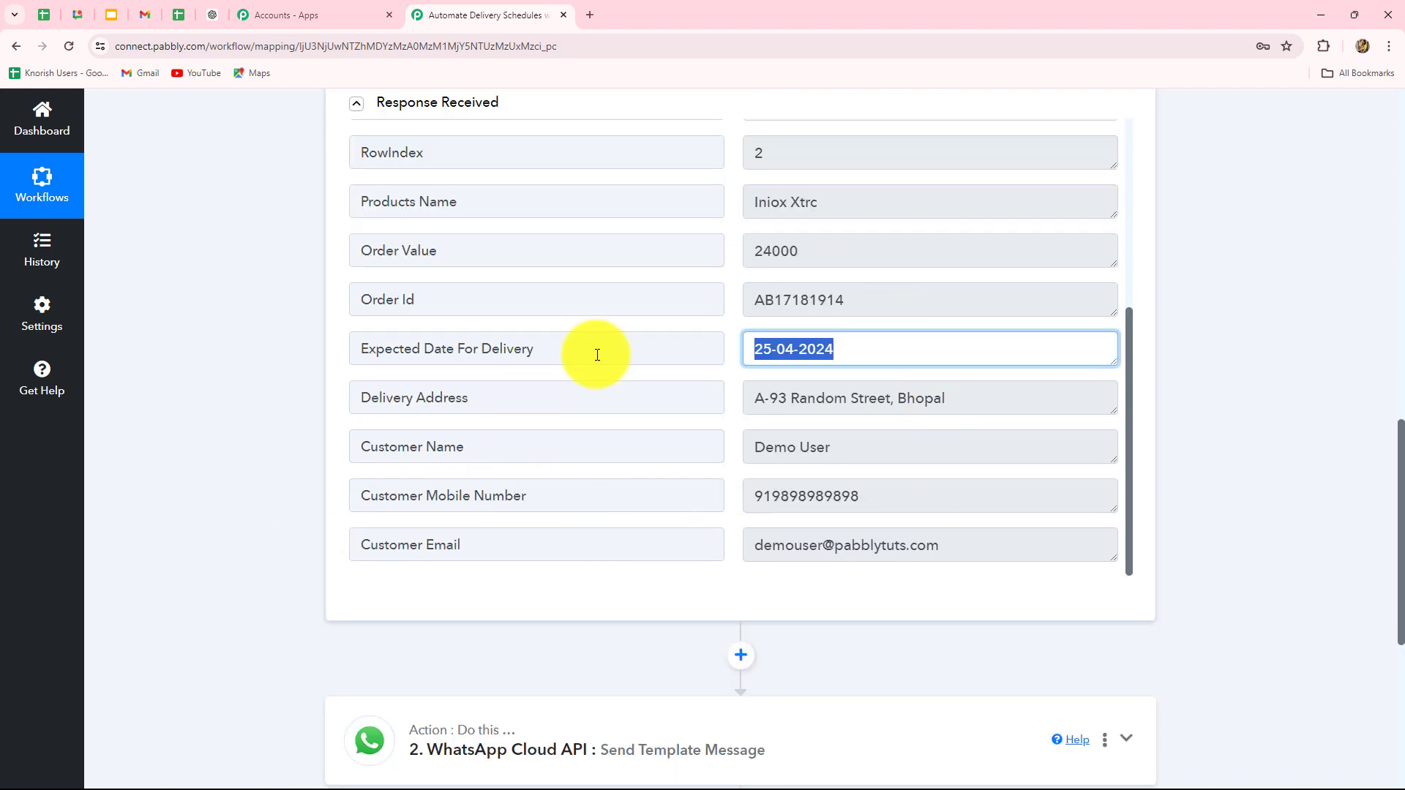
left_click_drag(754, 397, 1079, 398)
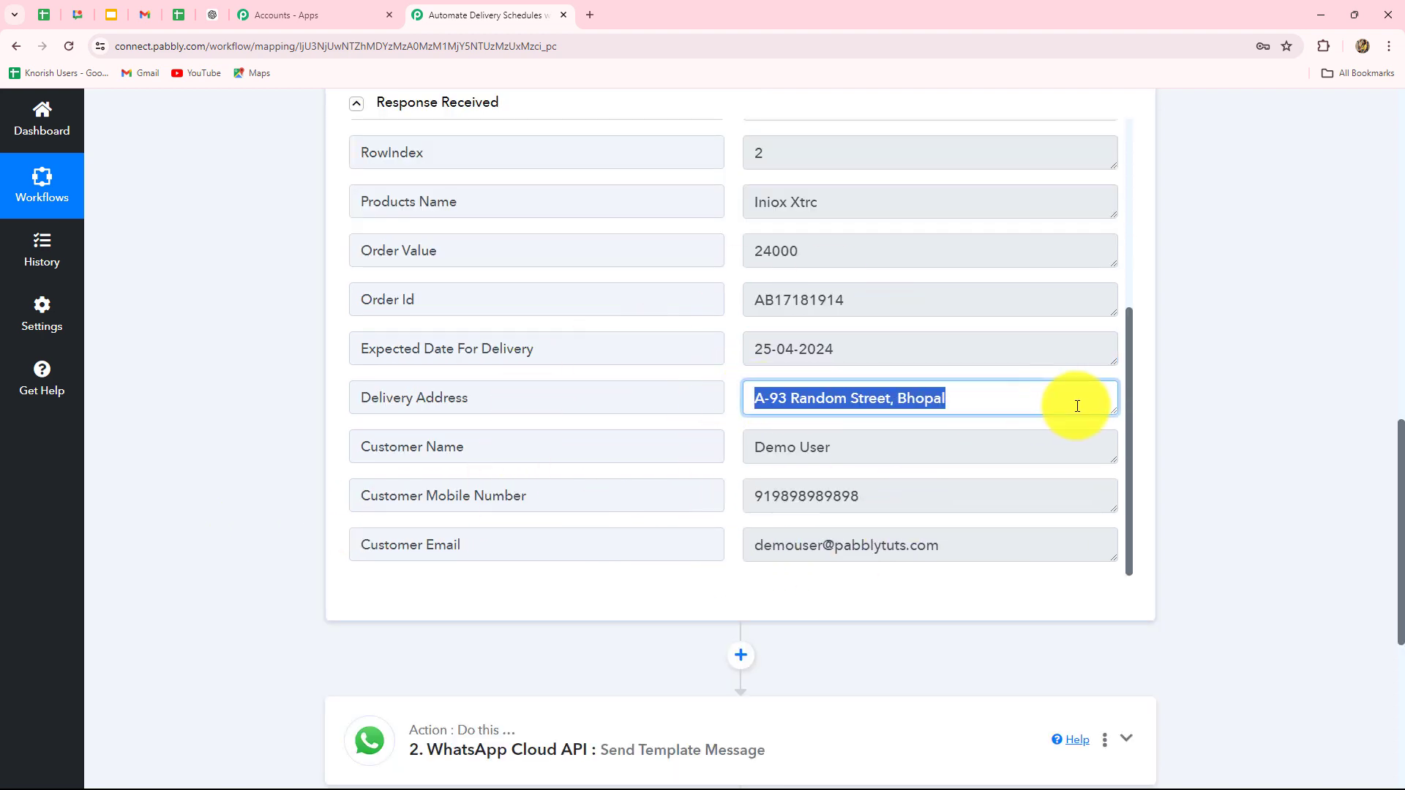
scroll(1266, 472, "down", 5)
- Review the WhatsApp Cloud API action's template and mapped body fields, and collapse the action
left_click(586, 374)
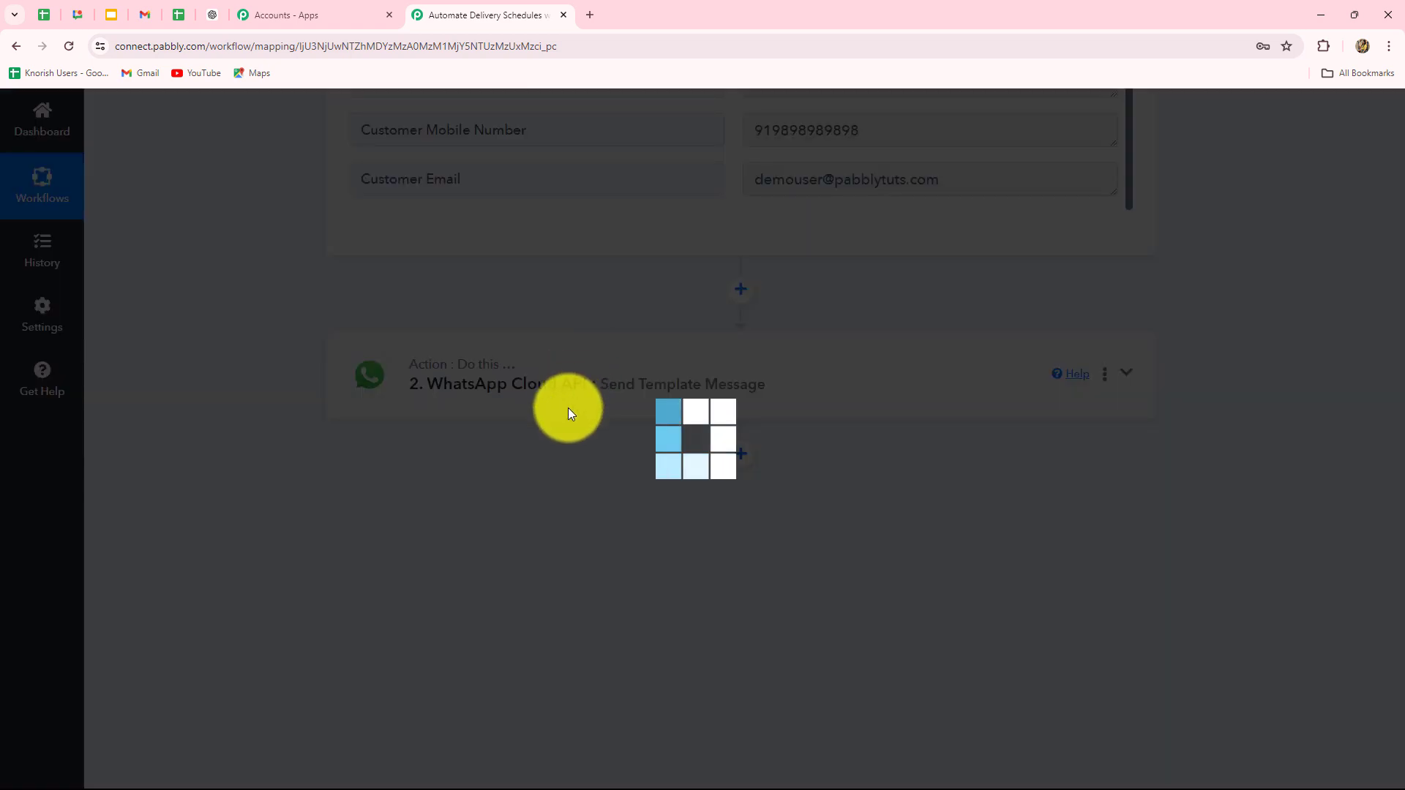
scroll(824, 503, "up", 15)
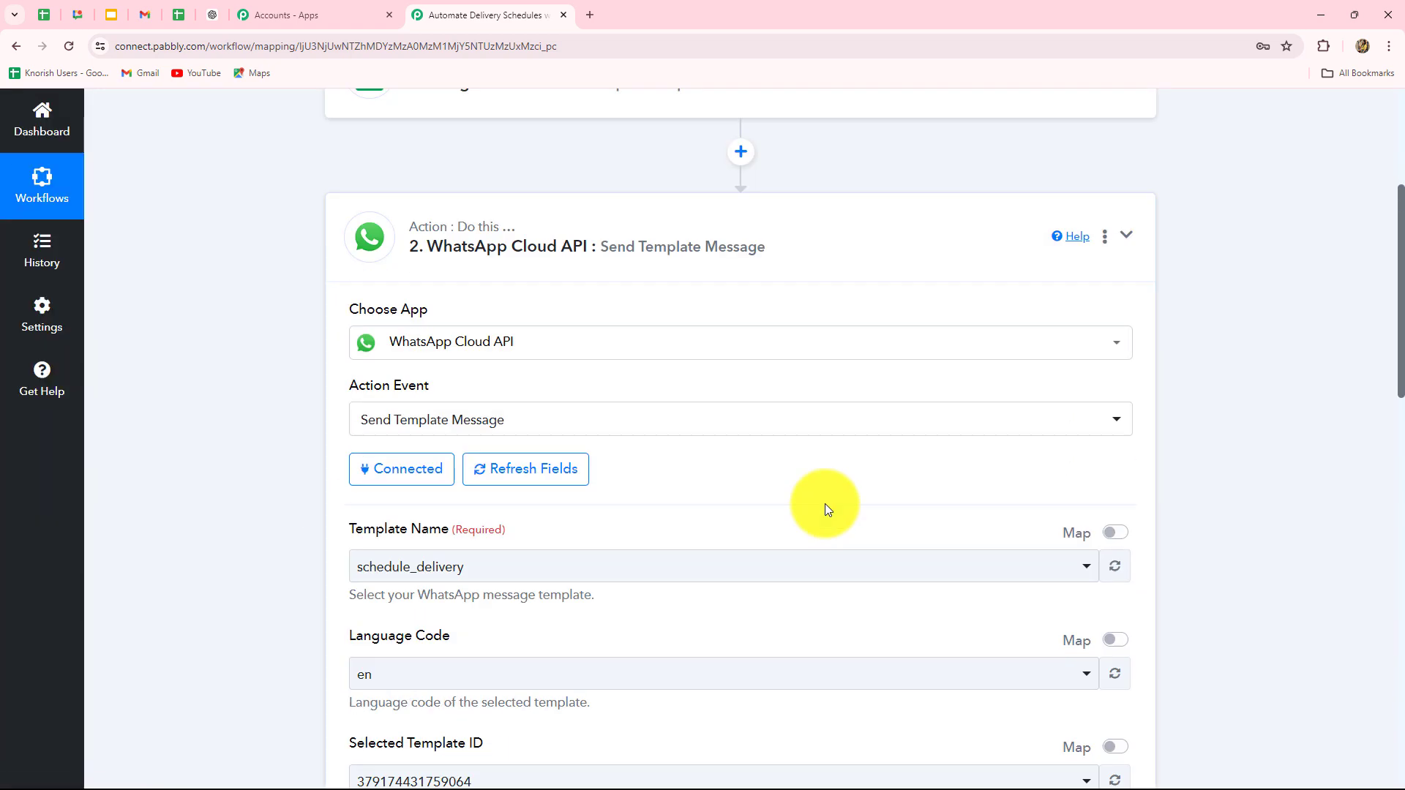
scroll(820, 516, "down", 9)
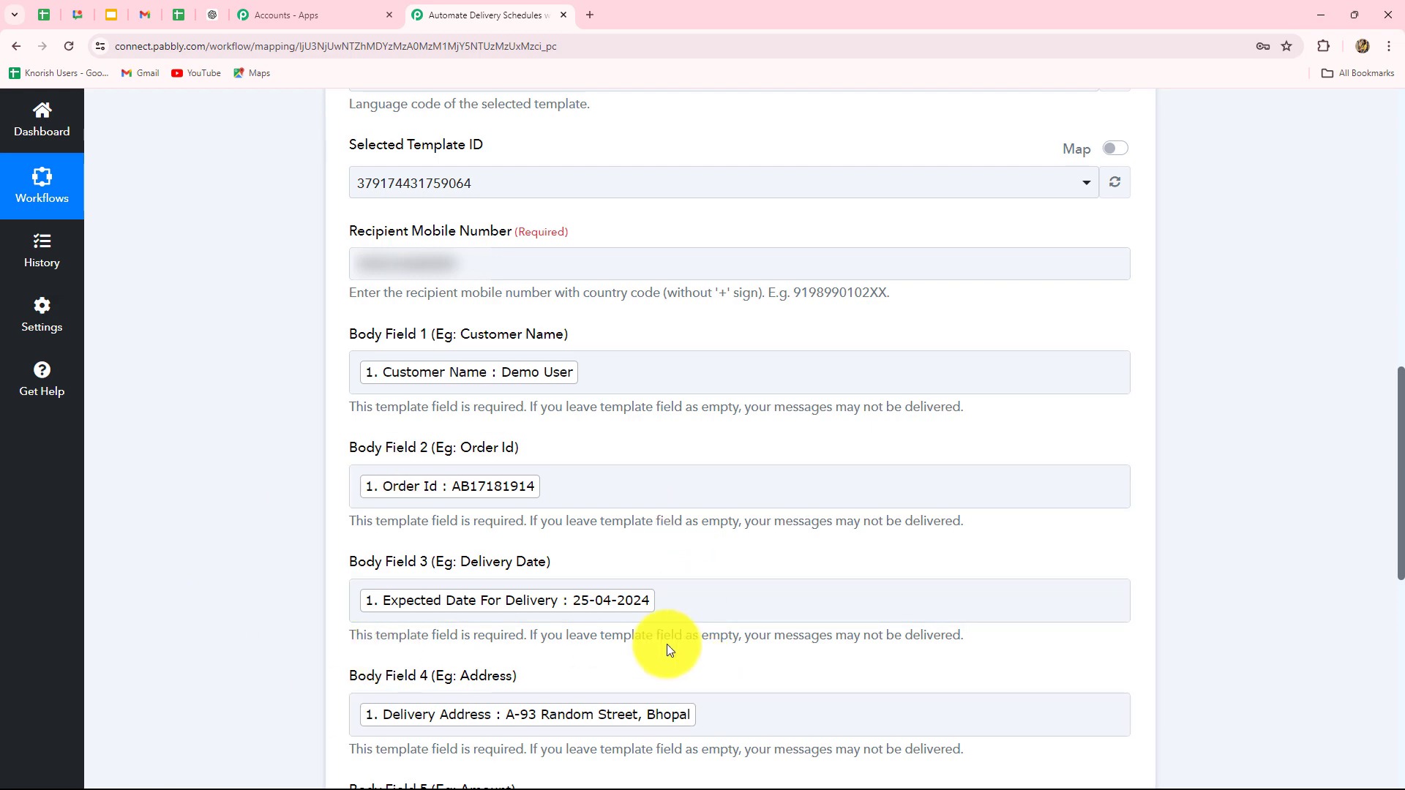
scroll(666, 644, "down", 6)
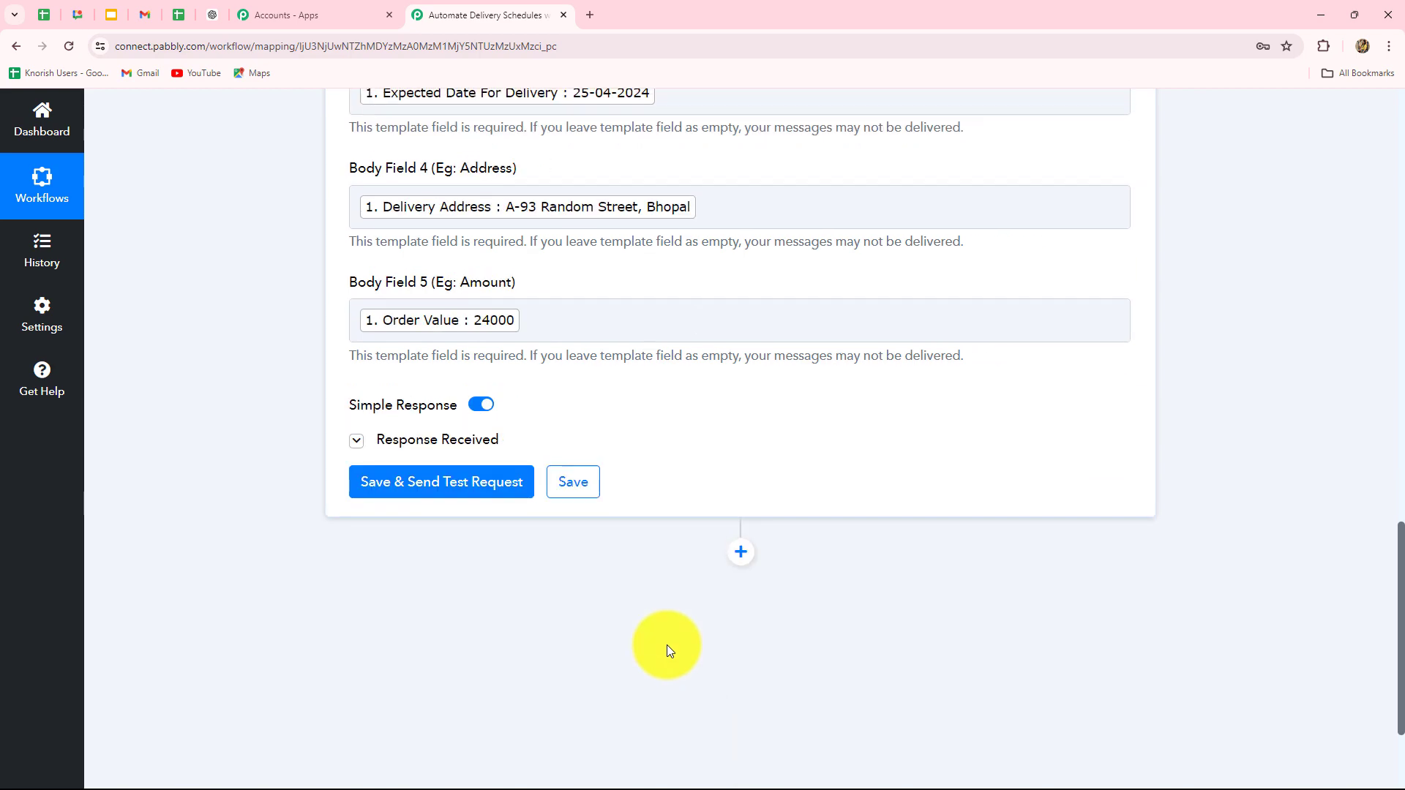
scroll(666, 644, "up", 8)
scroll(667, 644, "up", 10)
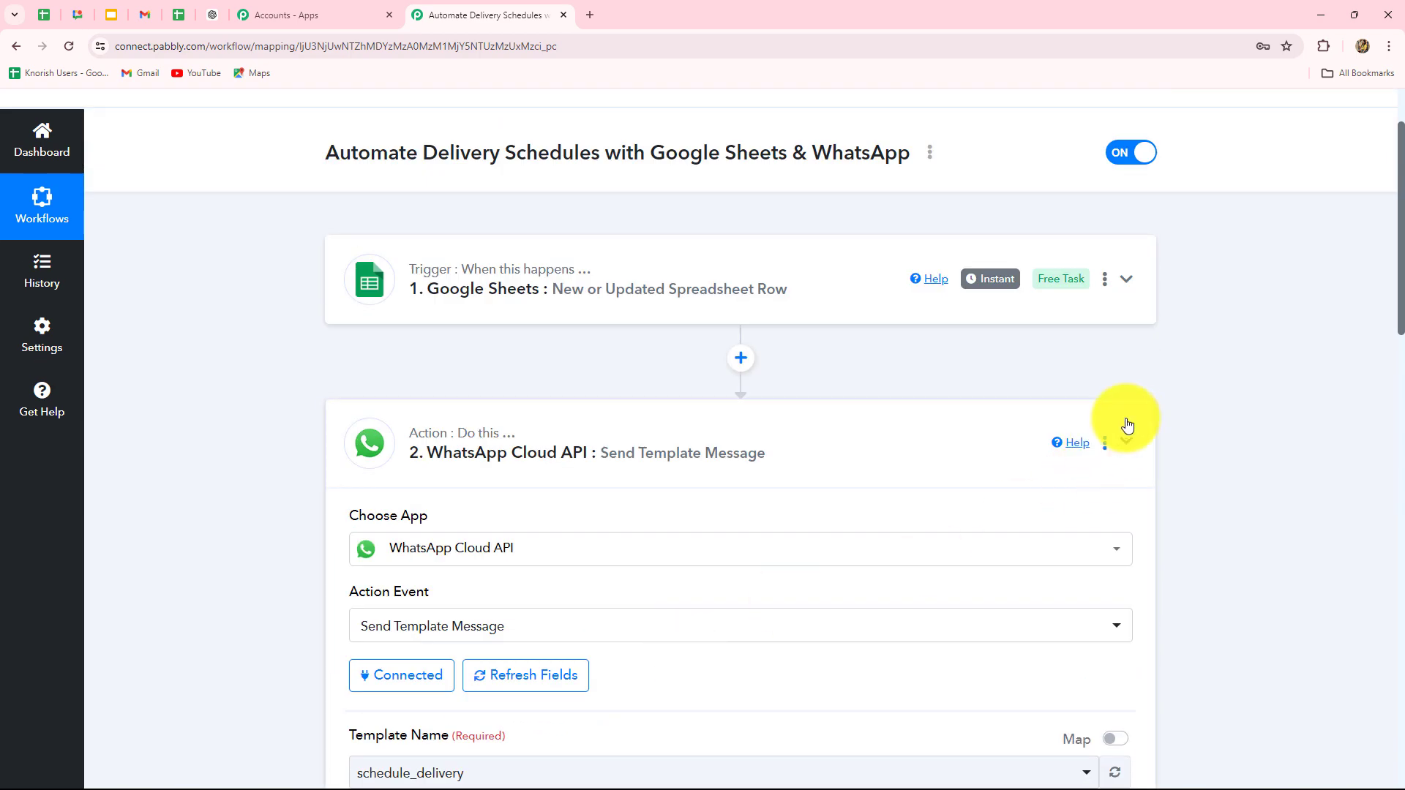
left_click(1128, 440)
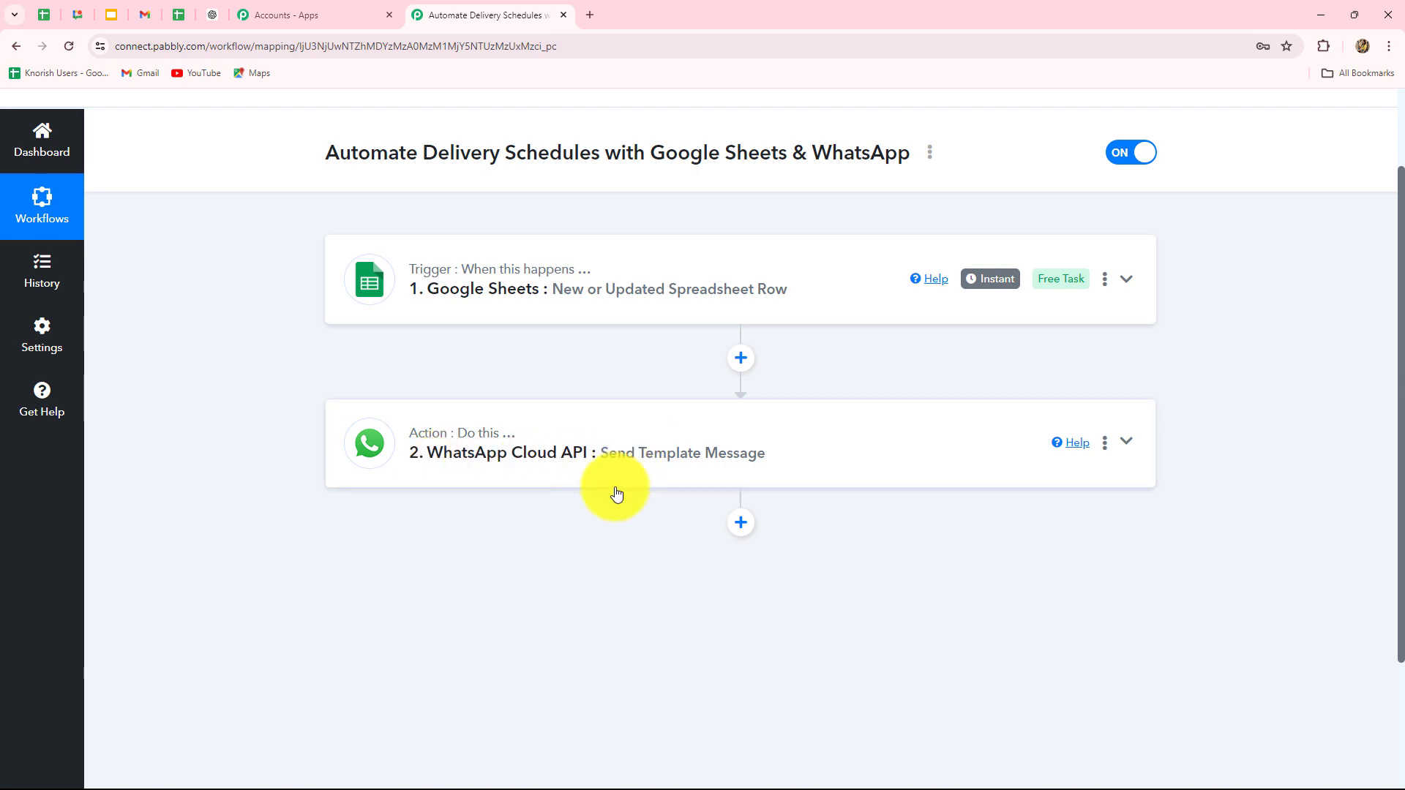
- Open the Automate Maintenance Requests workflow and examine the response received by its Google Forms trigger
scroll(617, 492, "up", 3)
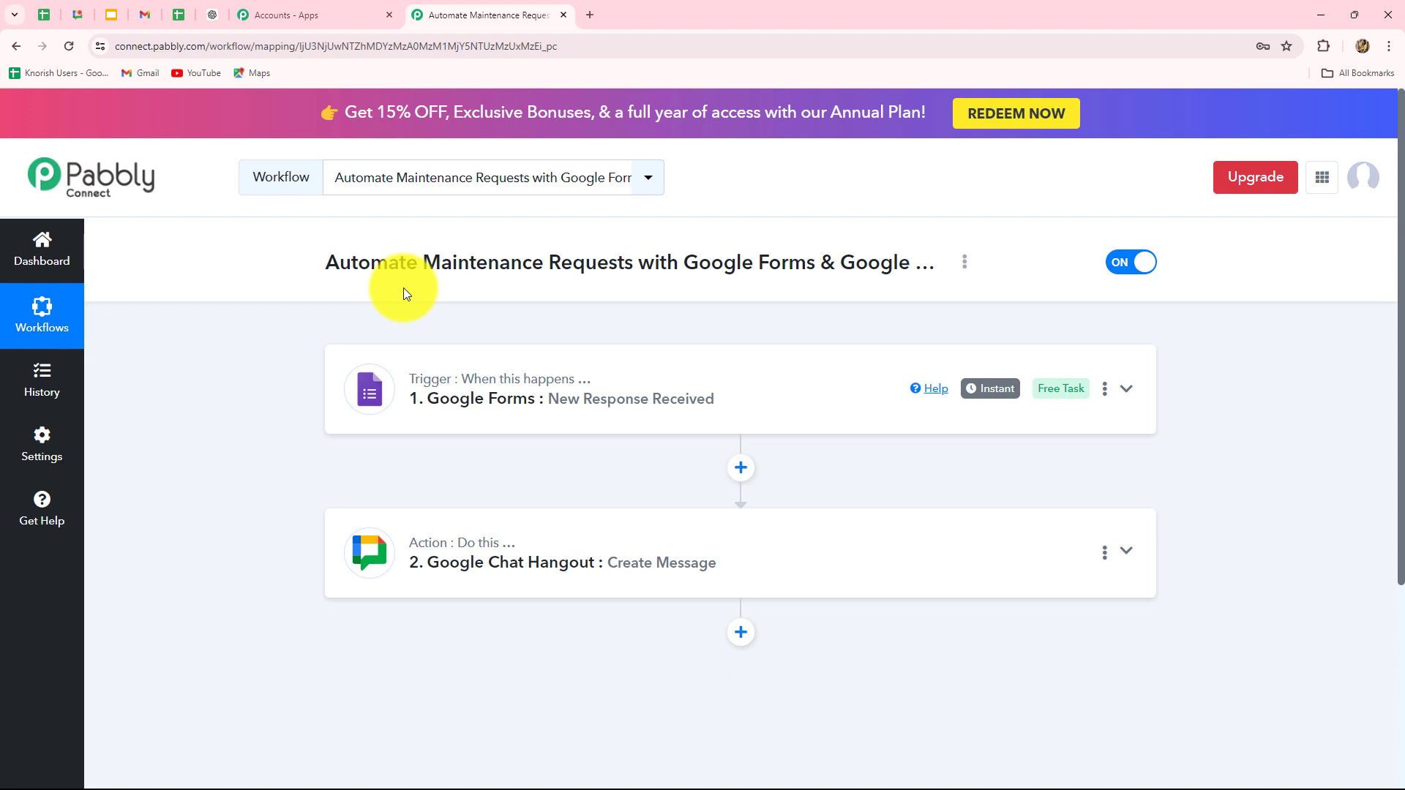
left_click(482, 430)
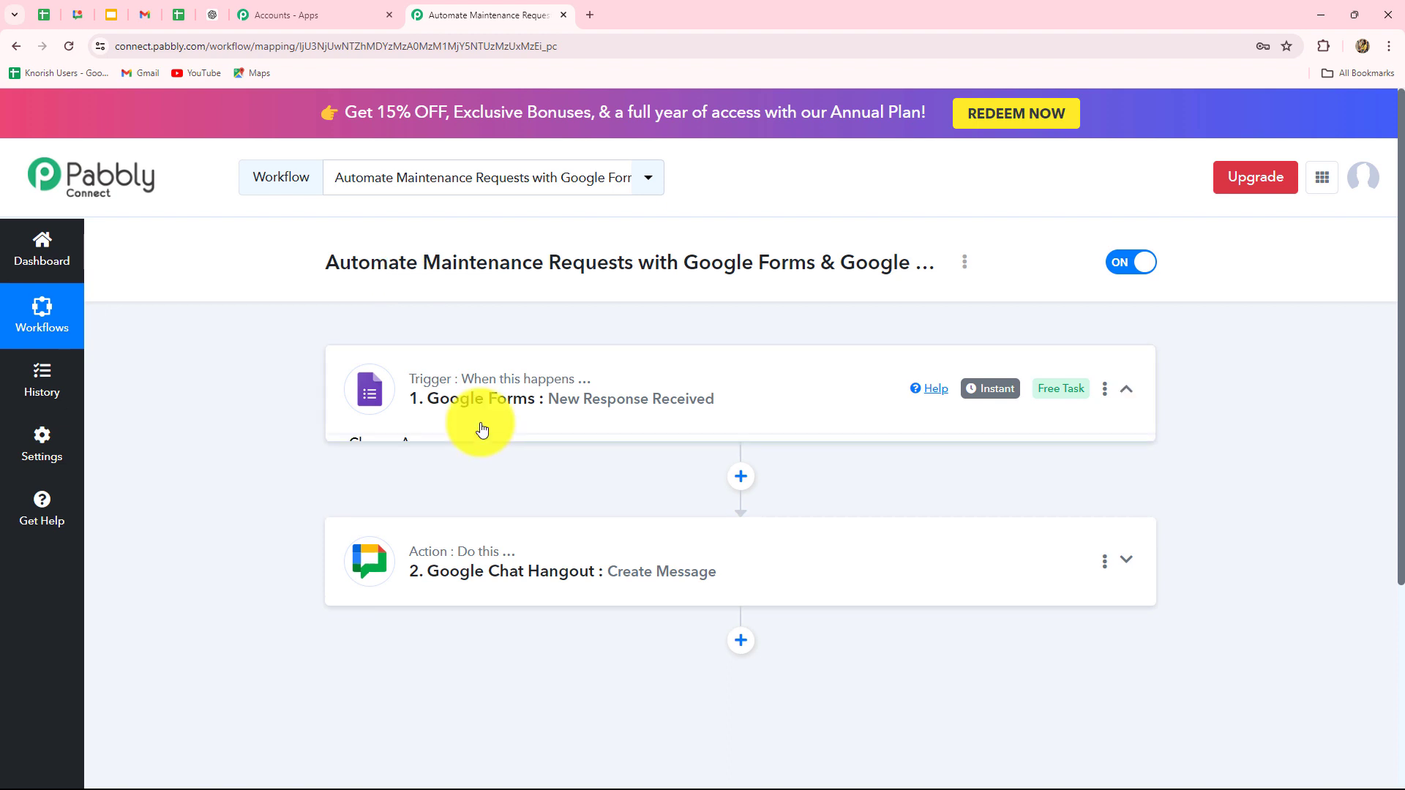
scroll(781, 472, "down", 5)
scroll(781, 472, "down", 3)
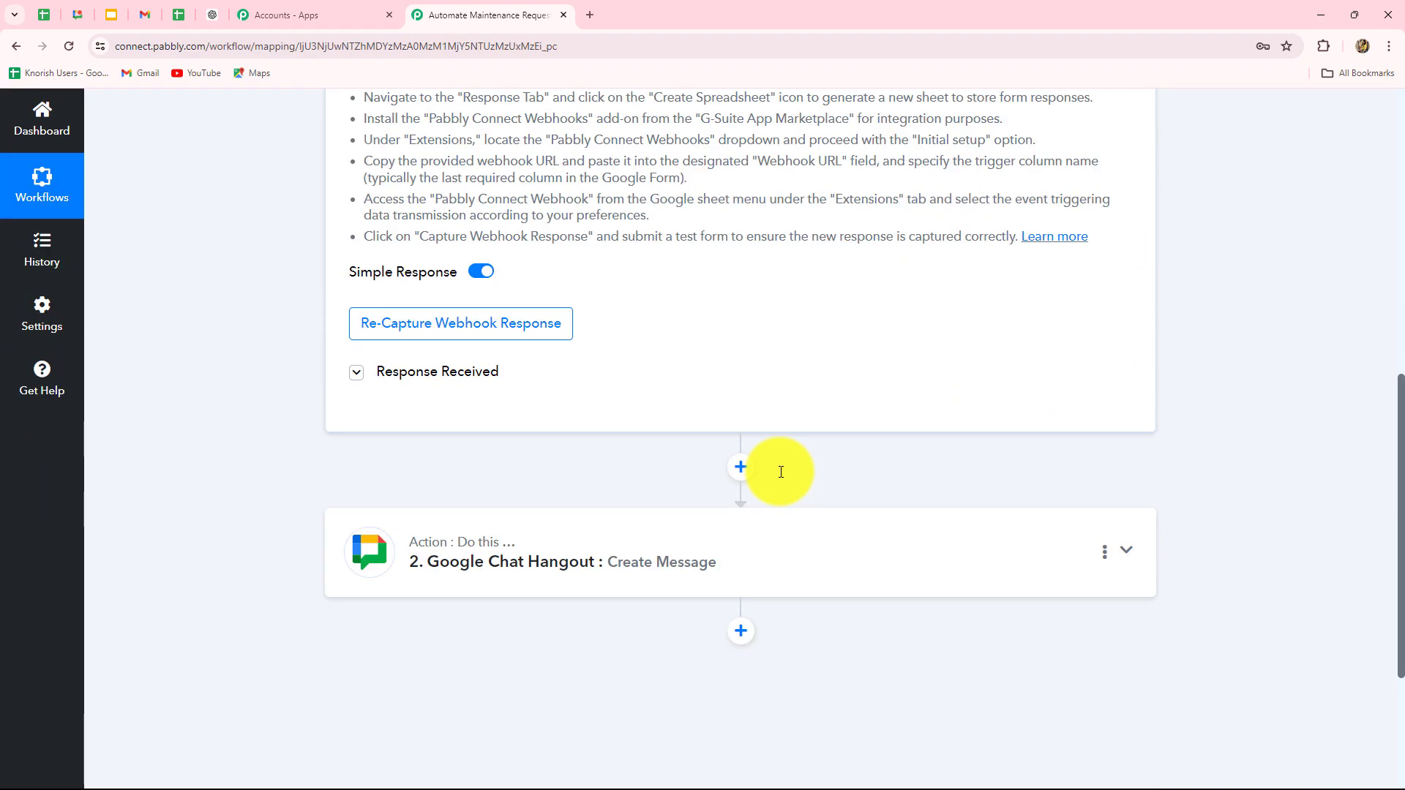
scroll(778, 471, "up", 4)
scroll(761, 527, "up", 3)
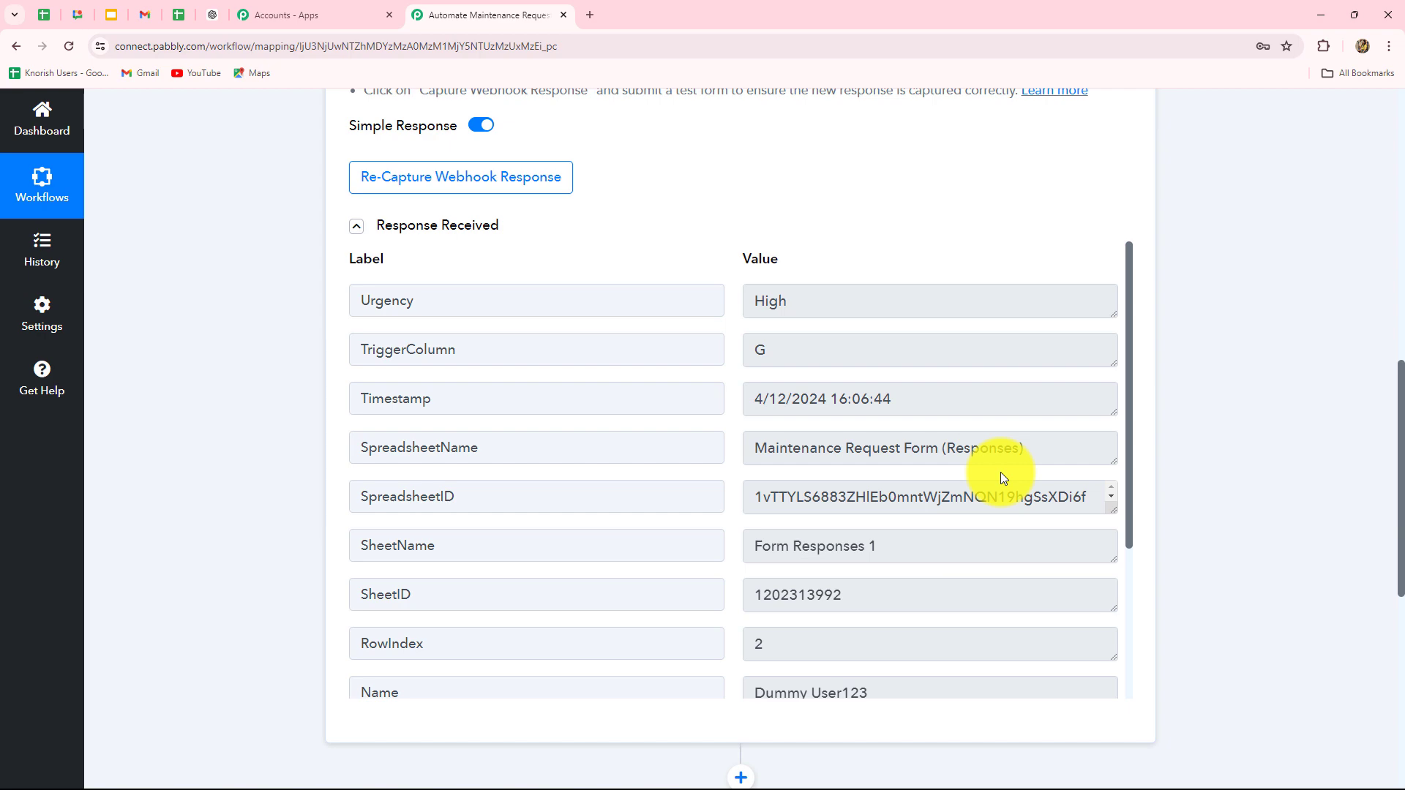
scroll(1000, 472, "down", 8)
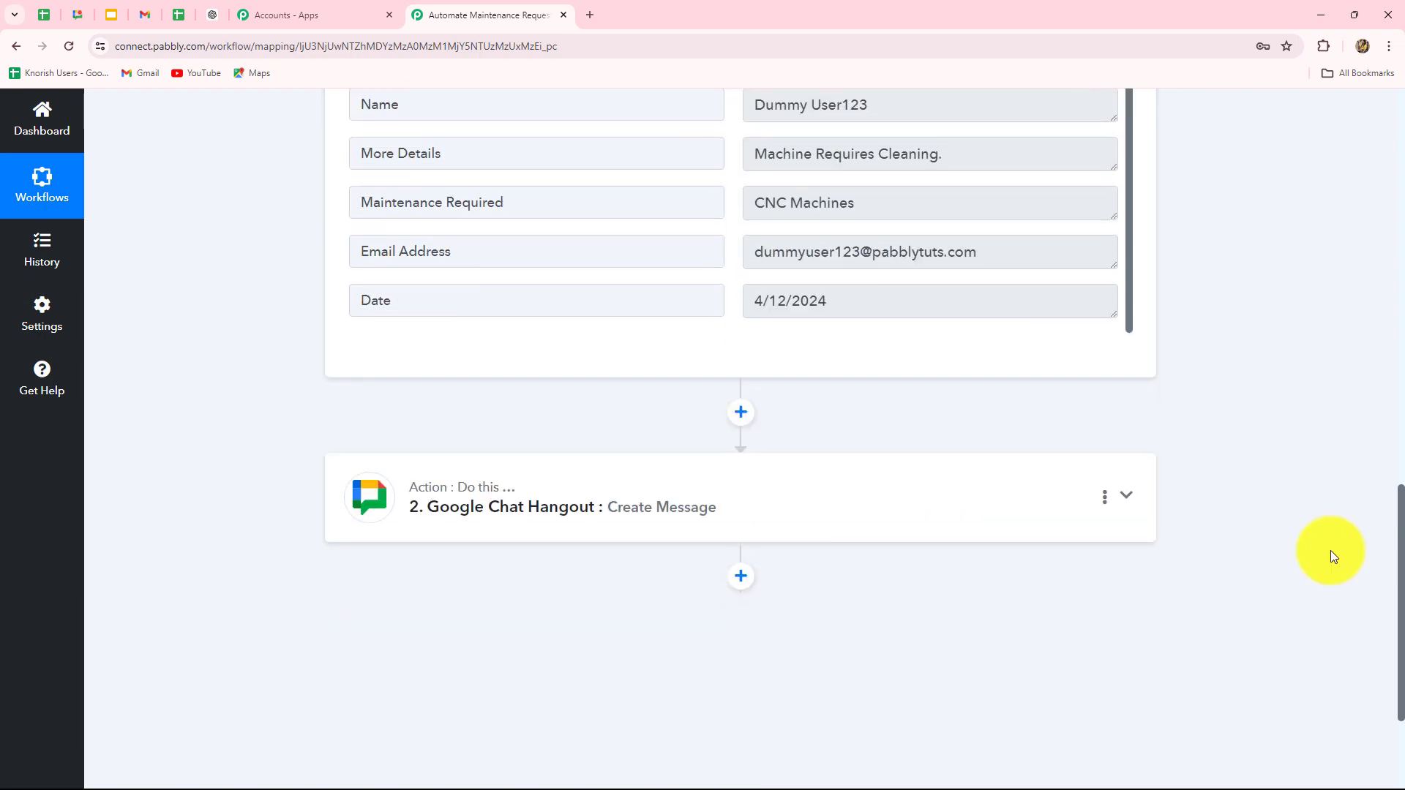
- Expand the Google Chat Hangout action and review its webhook setup and message text
left_click(615, 536)
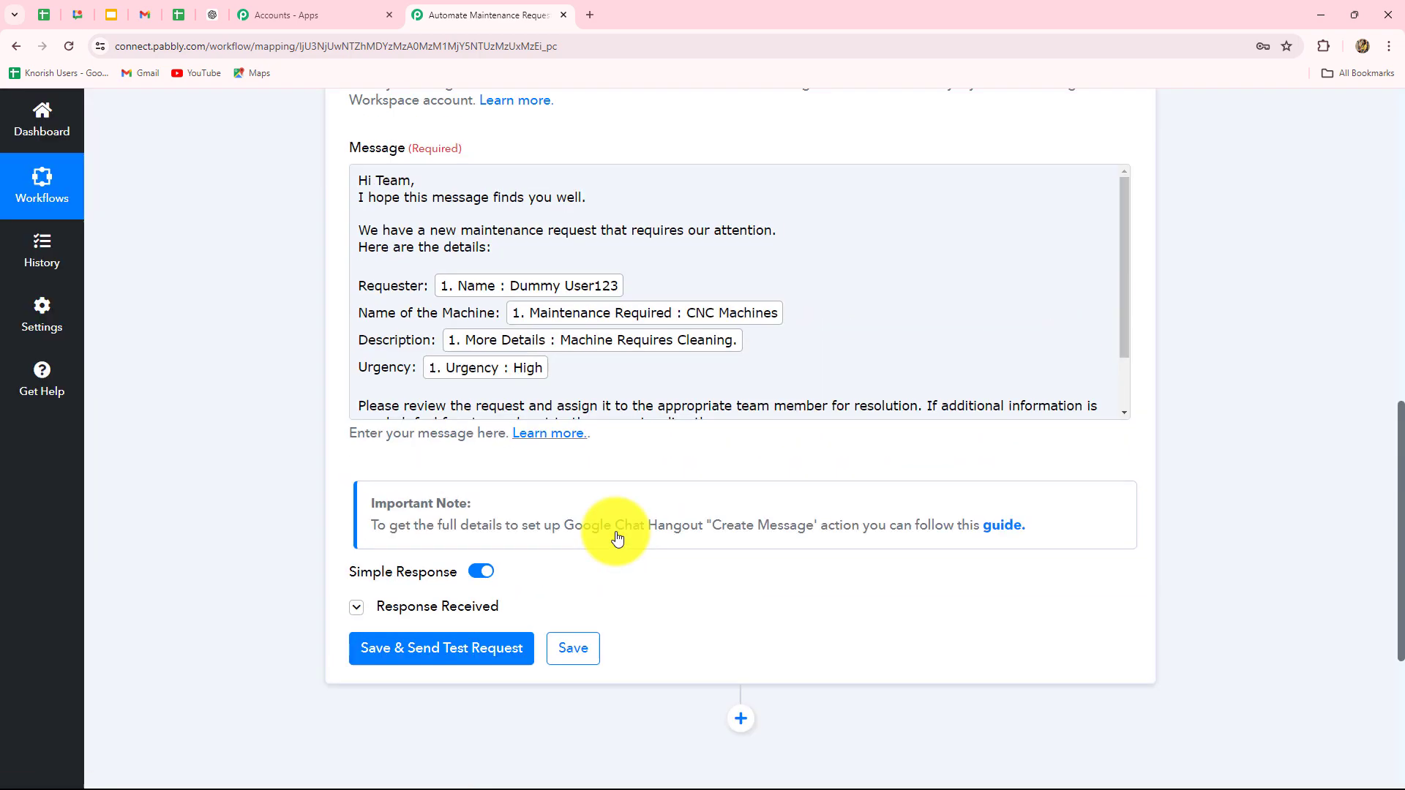
scroll(727, 542, "up", 8)
scroll(727, 542, "down", 5)
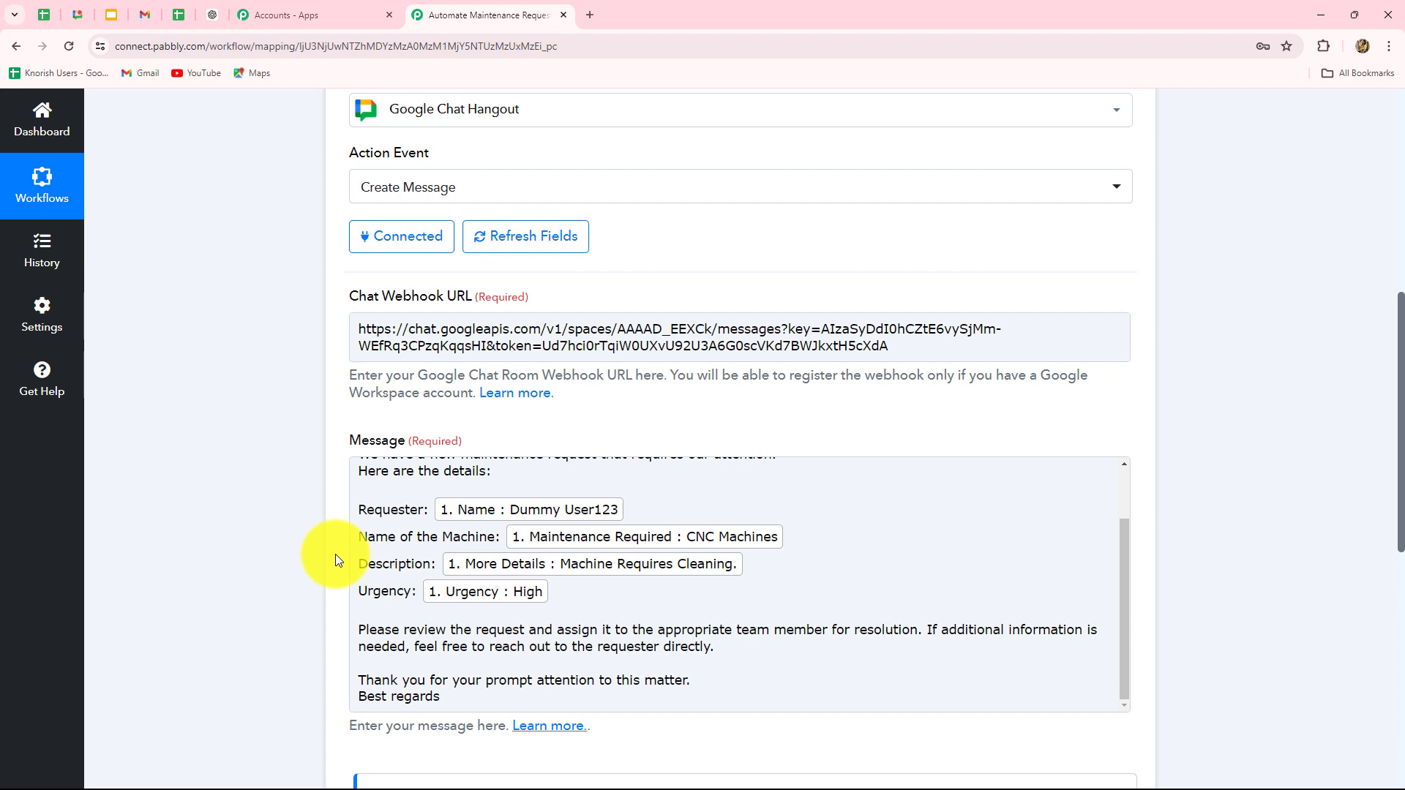
- Return to the Google Forms trigger's received response and check the Maintenance Required field
scroll(335, 555, "up", 10)
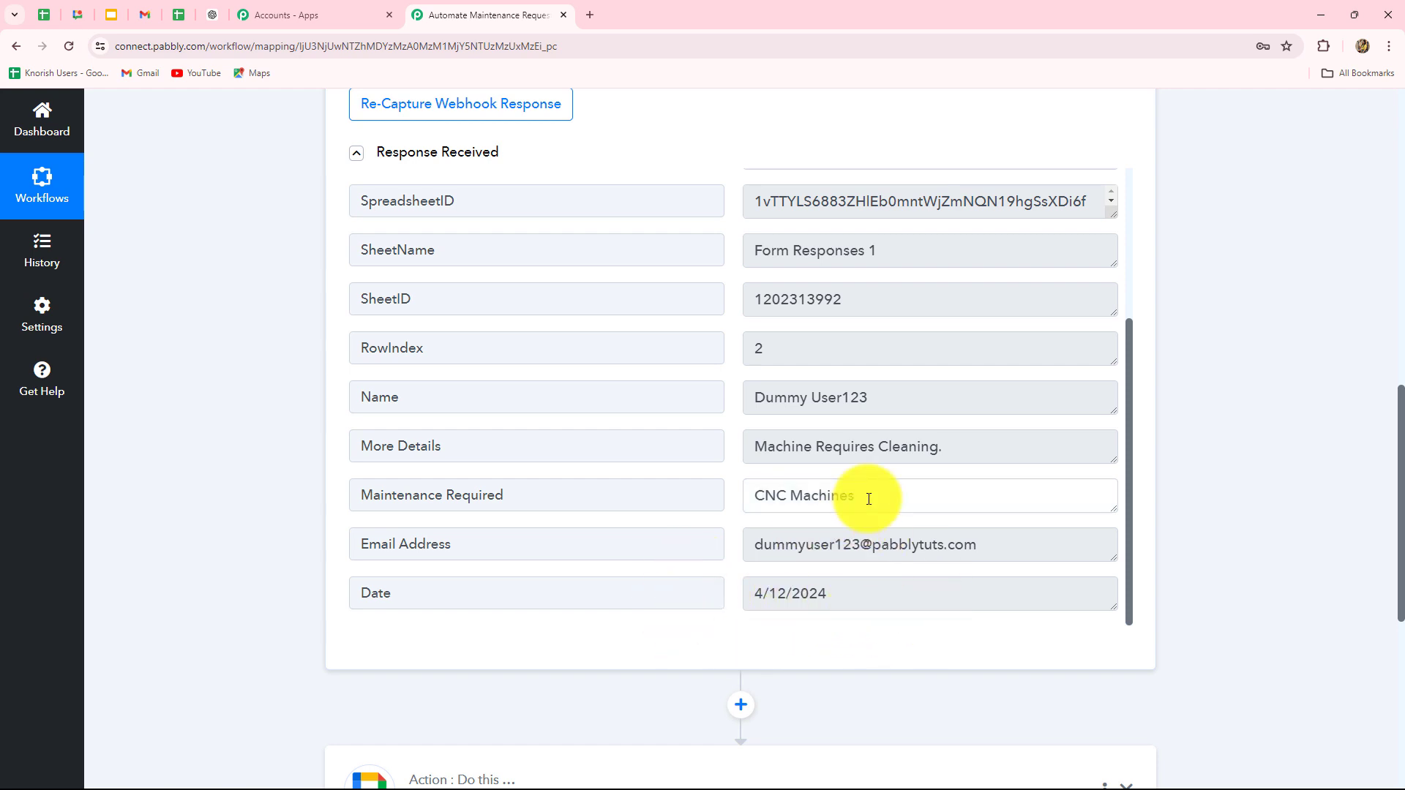
left_click_drag(869, 492, 753, 490)
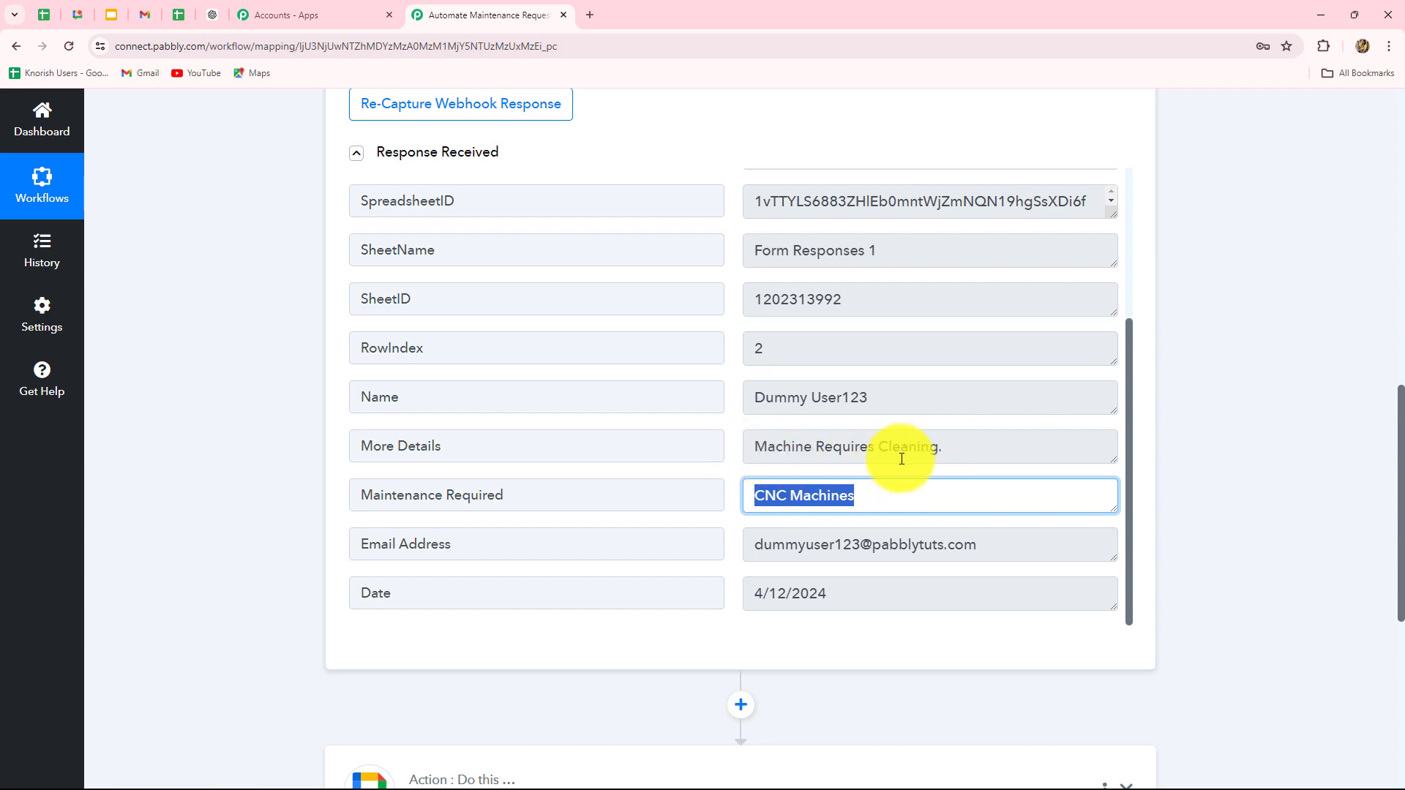
scroll(1383, 471, "down", 6)
- Reopen the Google Chat Hangout action and examine how the form's name, machine, description and urgency are mapped into the message
left_click(876, 323)
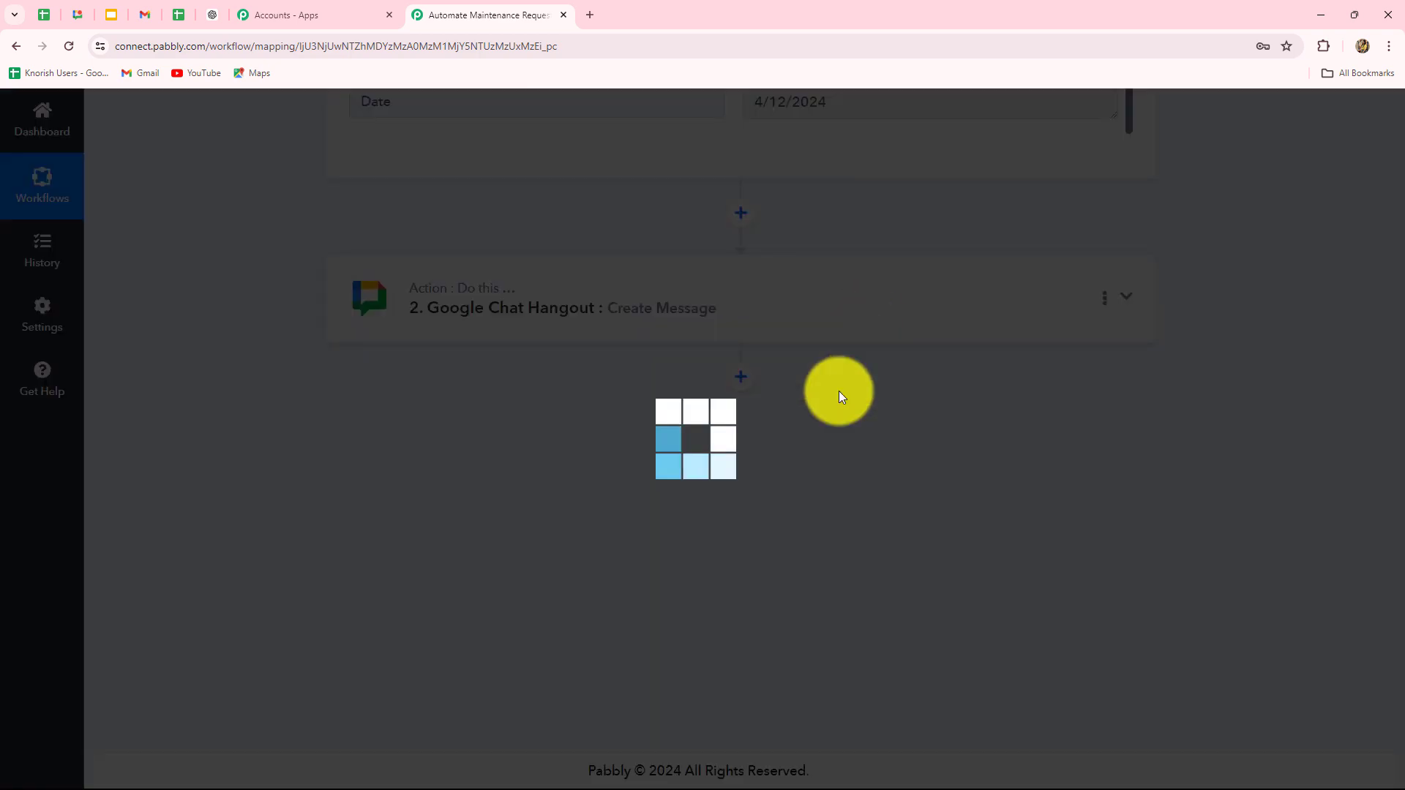
scroll(165, 480, "down", 7)
scroll(189, 465, "up", 6)
scroll(260, 375, "down", 4)
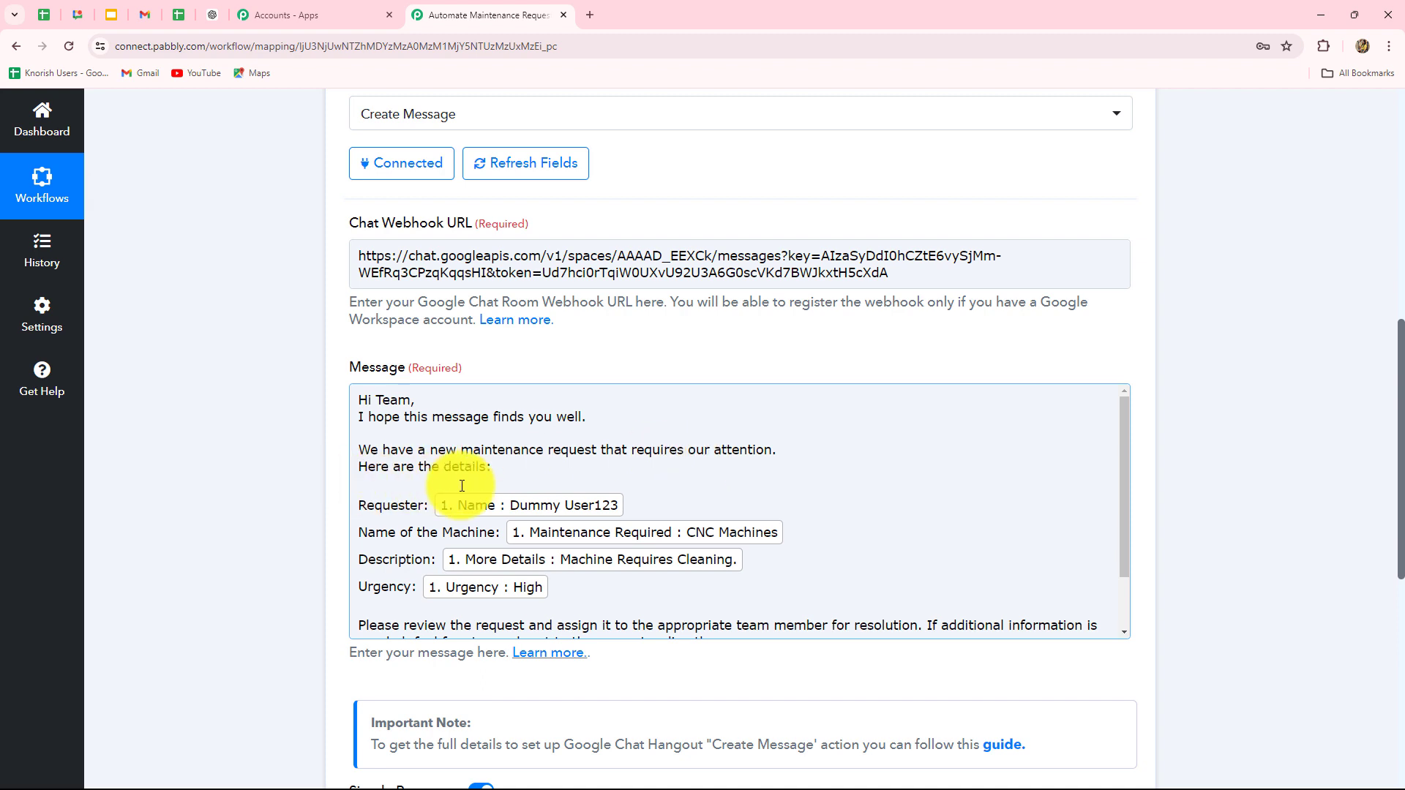
scroll(462, 486, "down", 1)
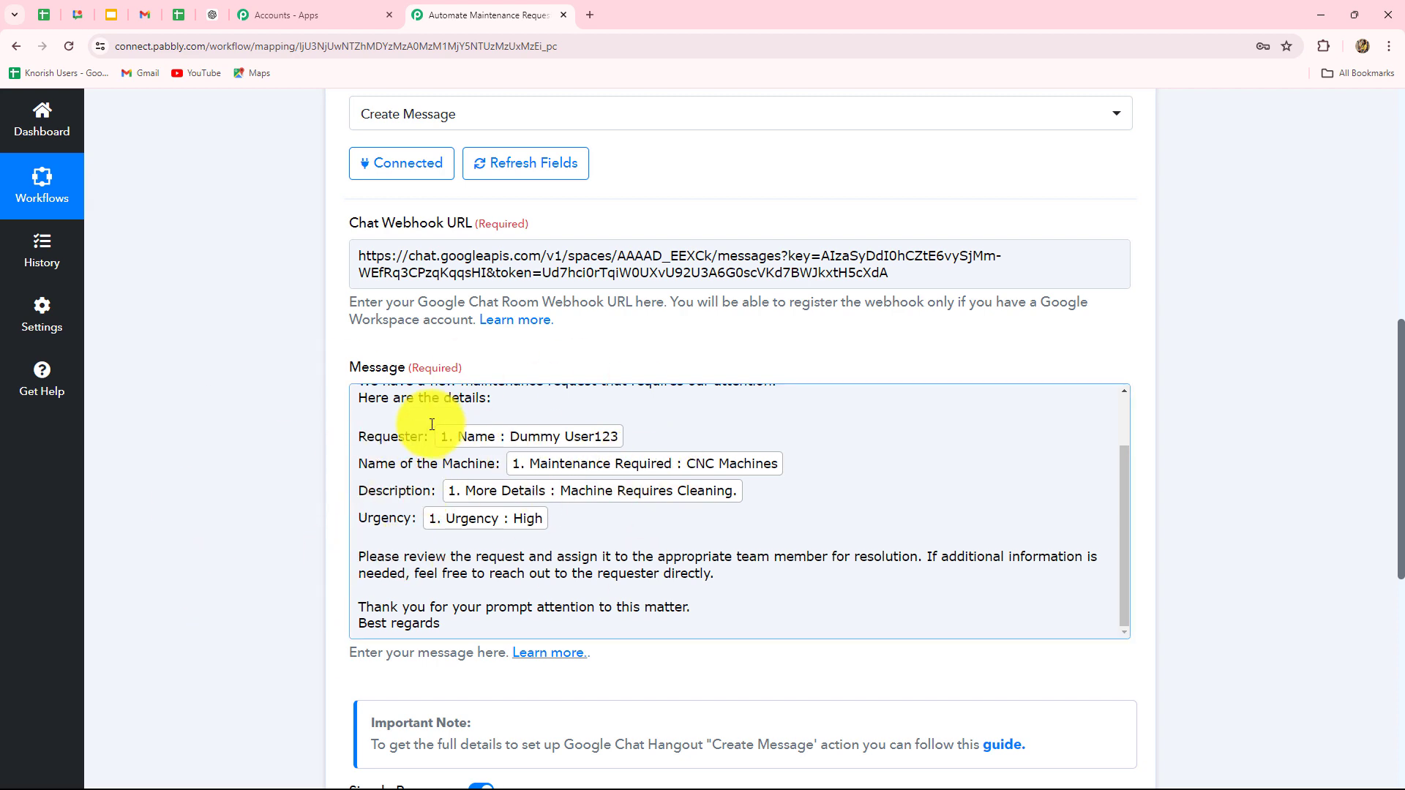
scroll(675, 416, "up", 1)
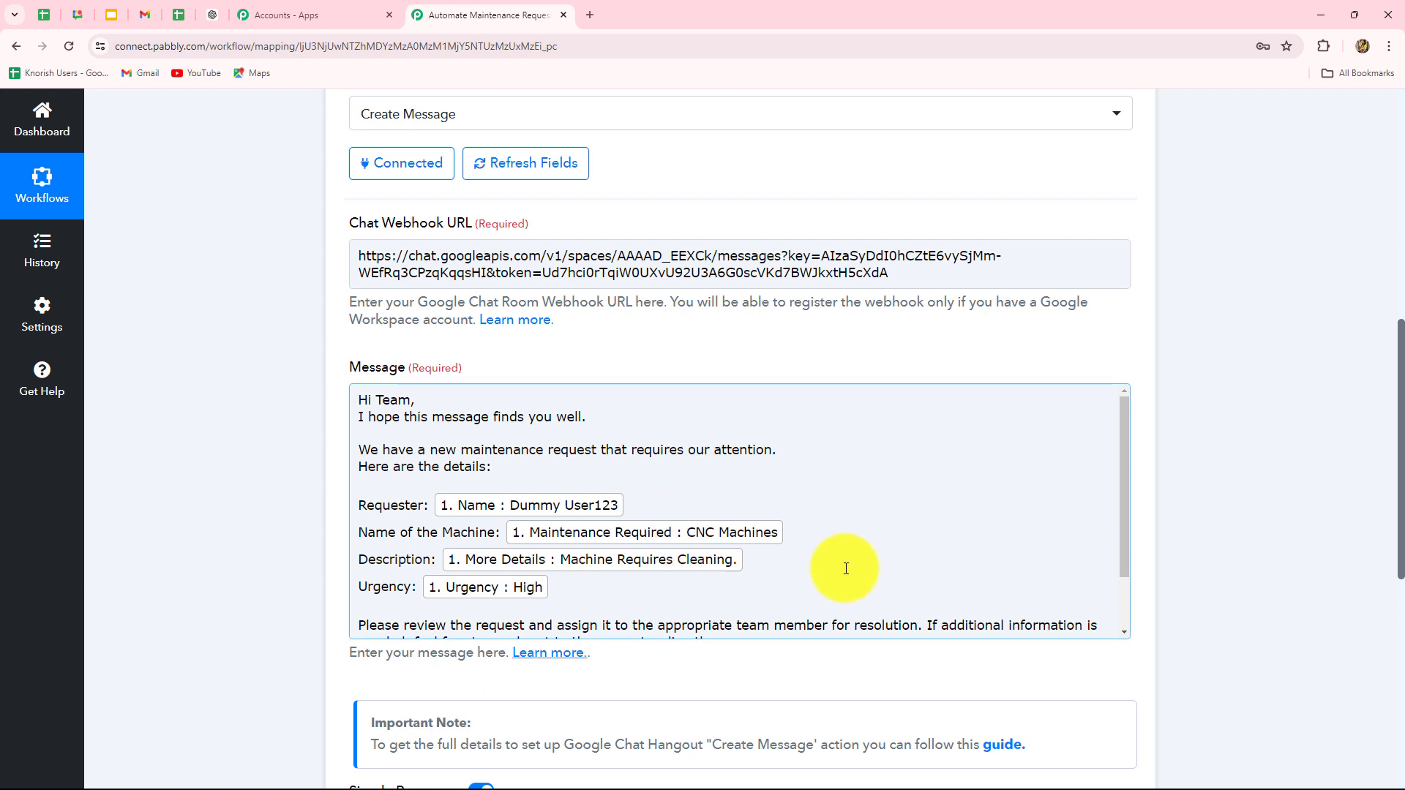
scroll(841, 564, "down", 1)
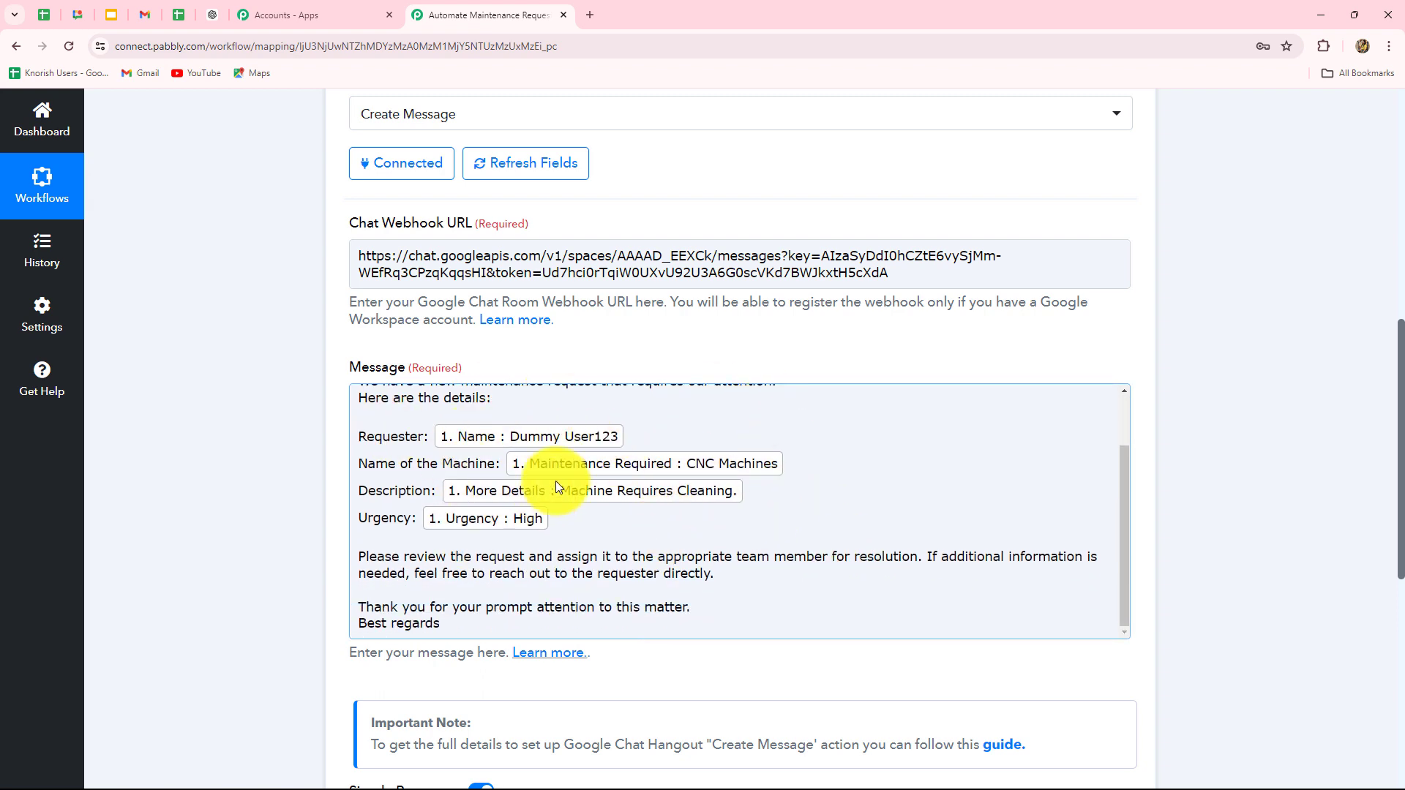
scroll(555, 484, "down", 1)
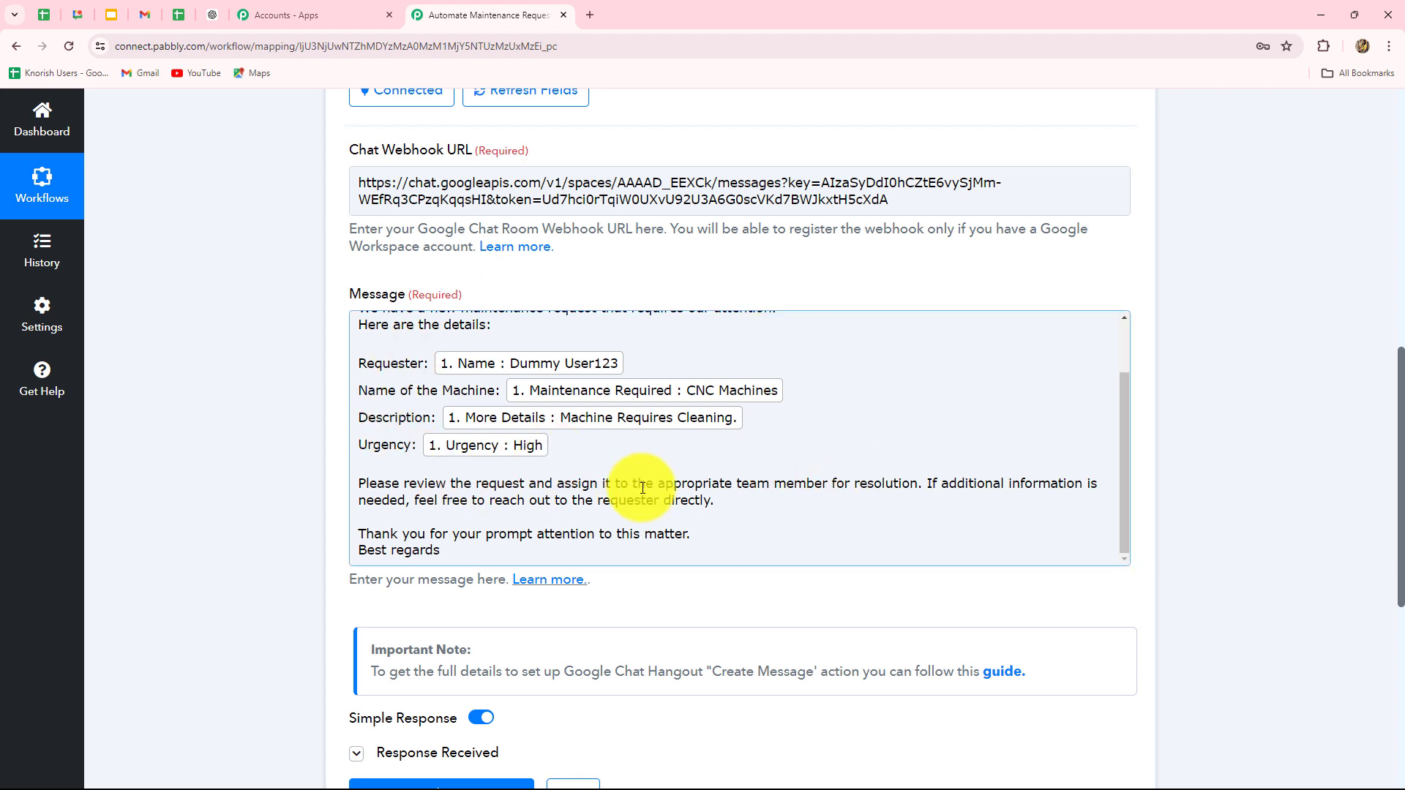
scroll(887, 498, "up", 2)
scroll(1254, 484, "up", 5)
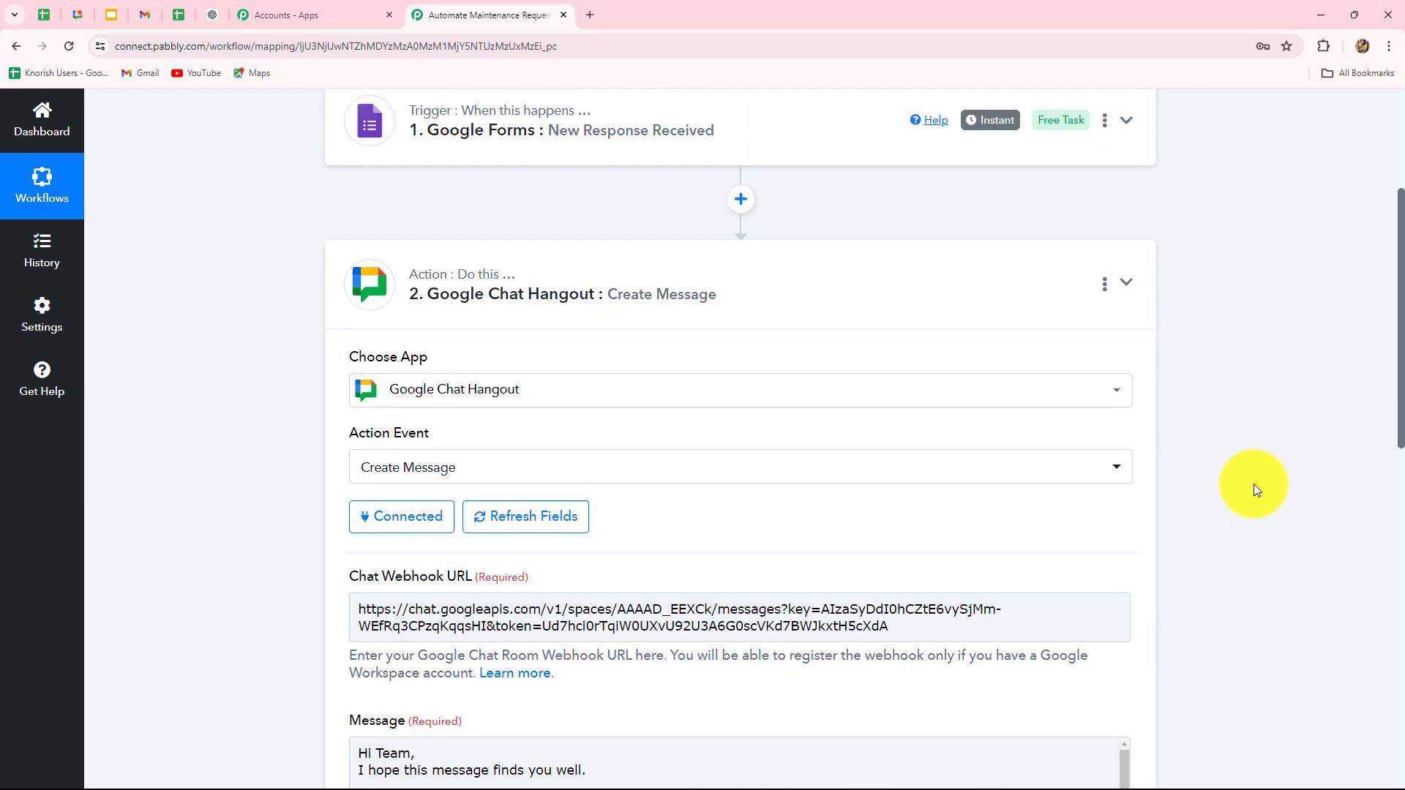
- Close the maintenance workflow's Google Chat Hangout action, open the Automate Resource Tracking workflow and collapse its Google Forms trigger
scroll(1254, 485, "up", 3)
left_click(1129, 556)
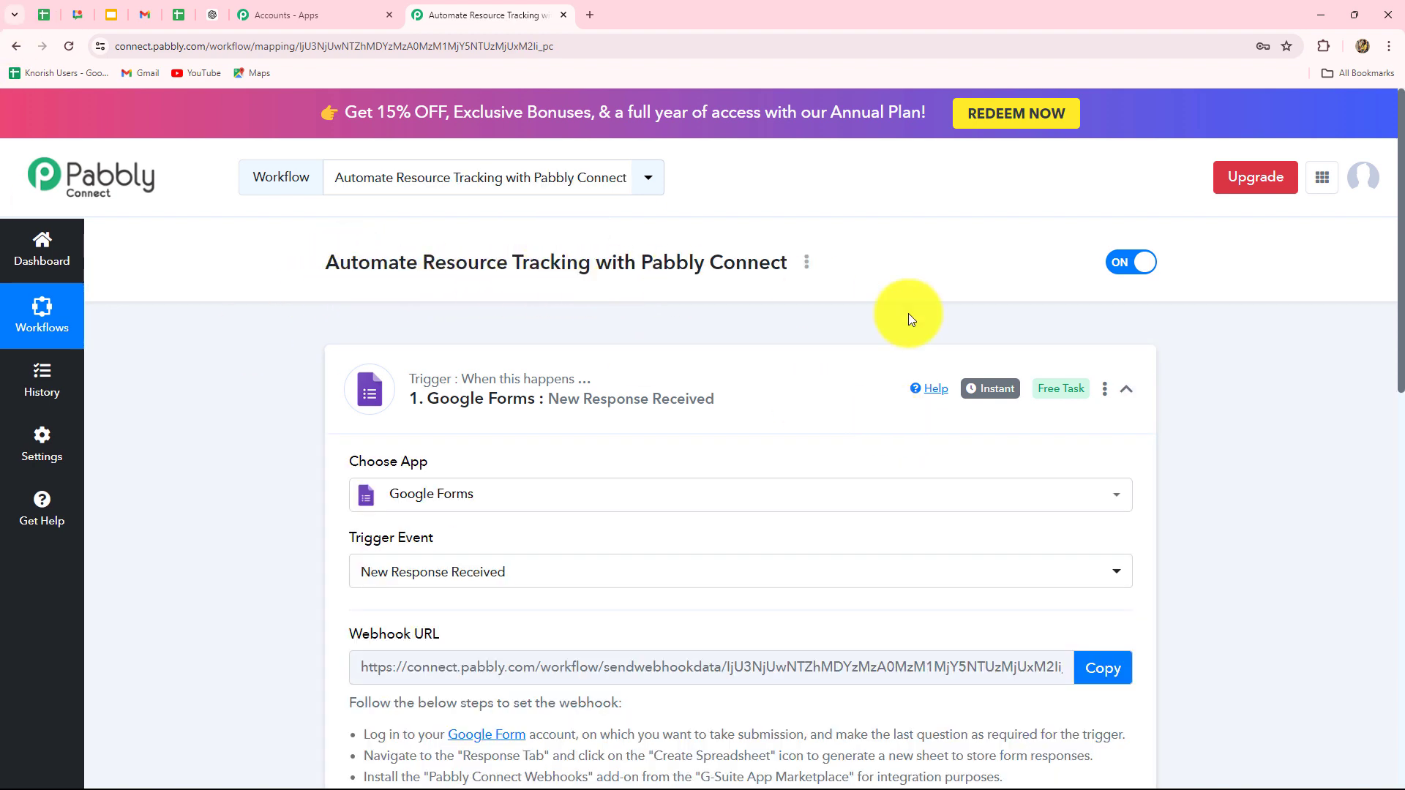
left_click(1126, 389)
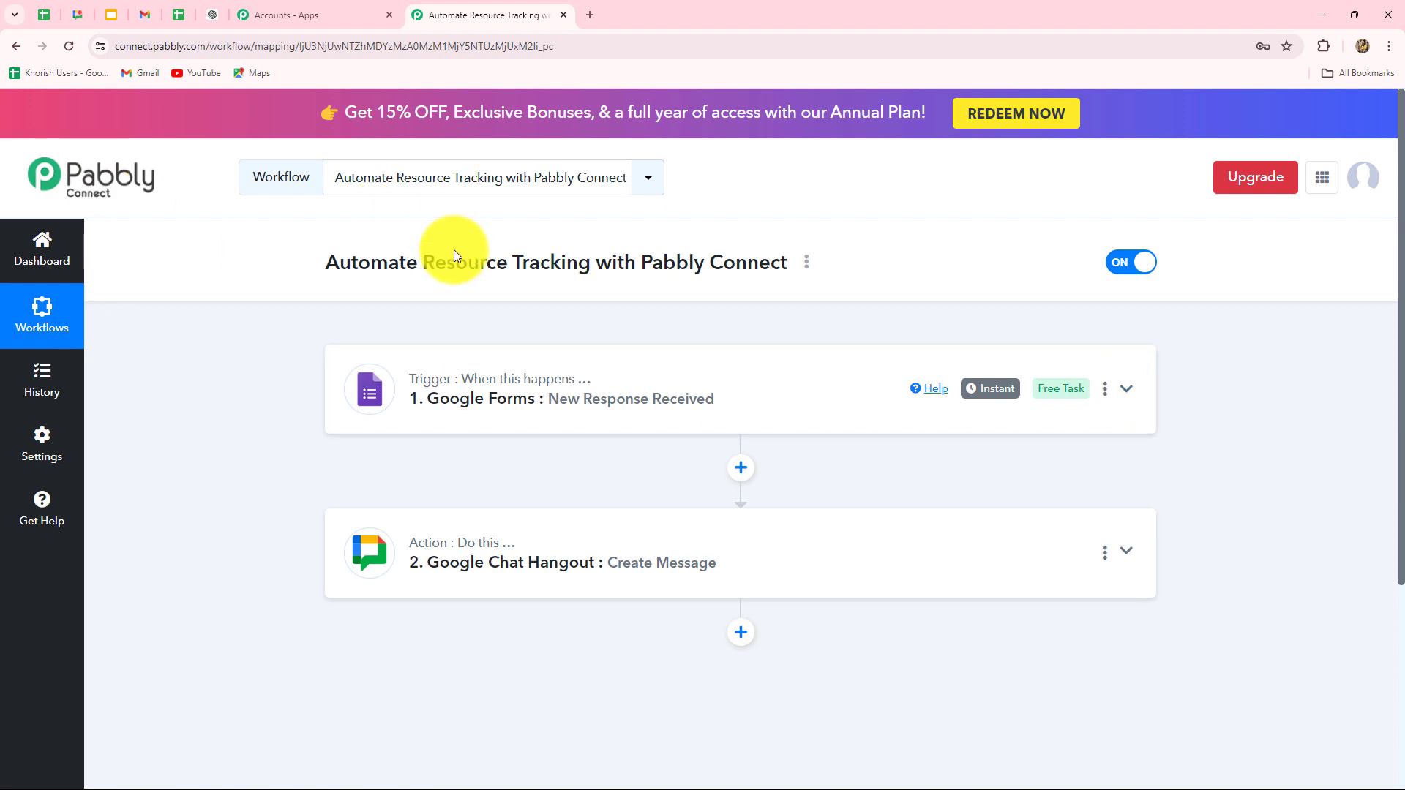
- Expand the Google Forms trigger of the resource tracking workflow and examine the fields in its received response
left_click(556, 398)
scroll(669, 464, "down", 8)
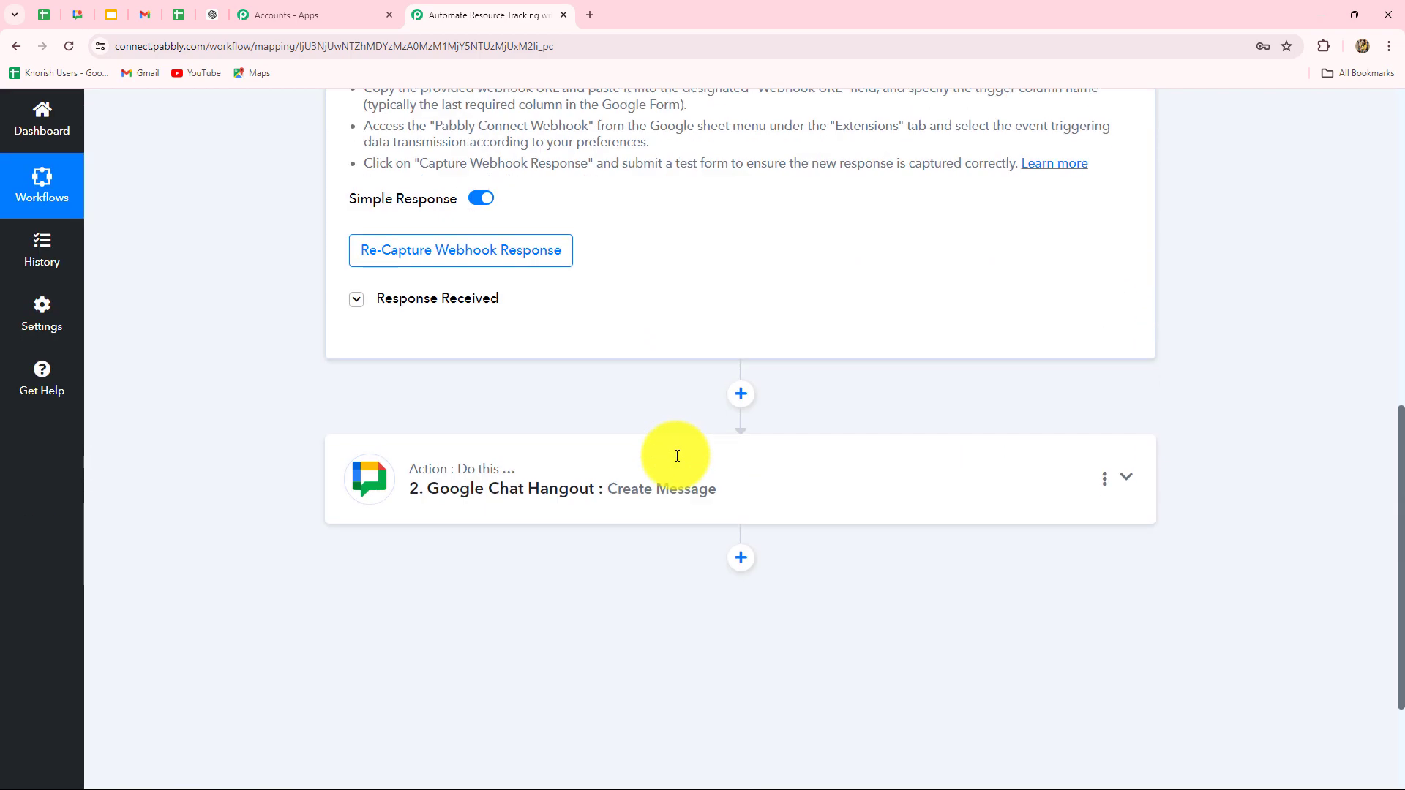
left_click(439, 300)
scroll(931, 494, "down", 3)
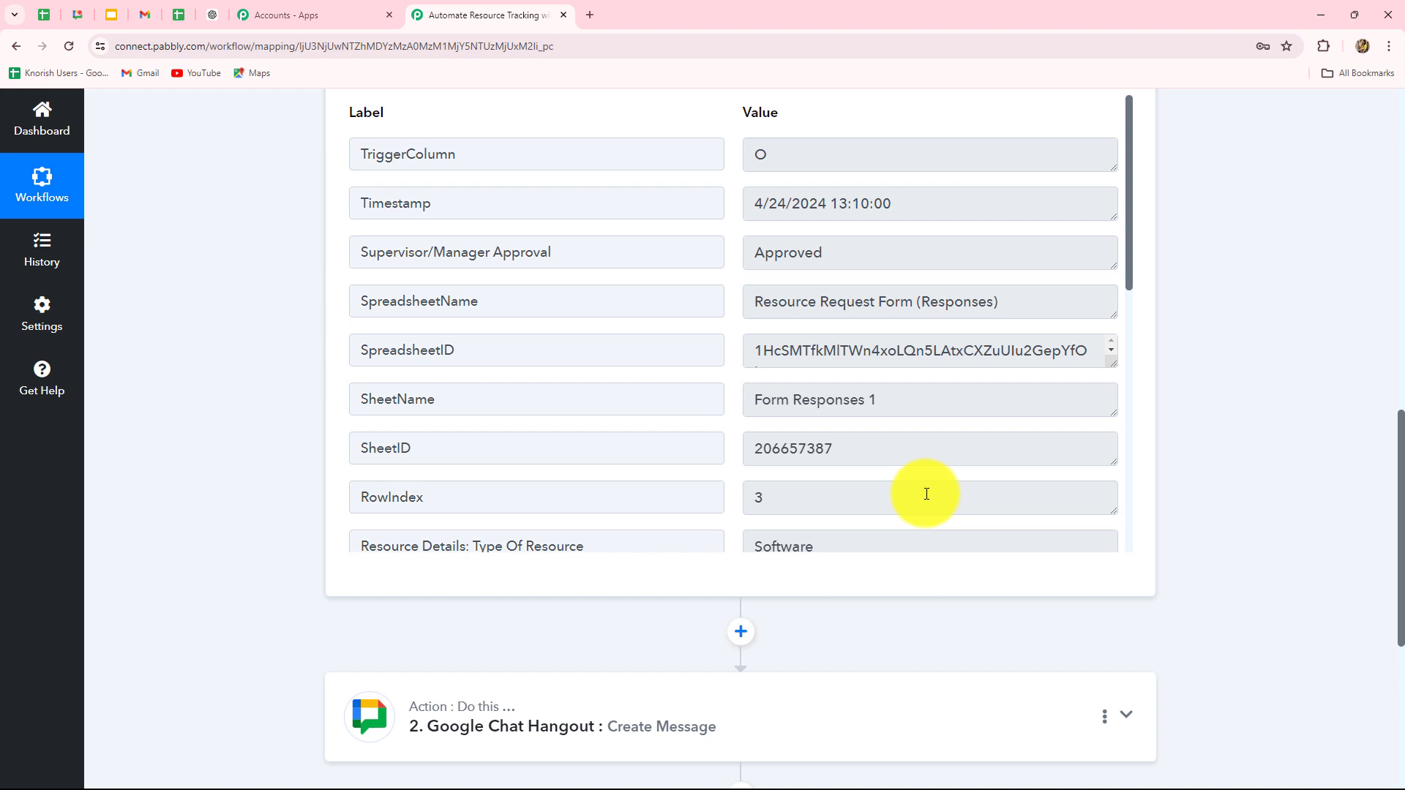
scroll(926, 493, "down", 4)
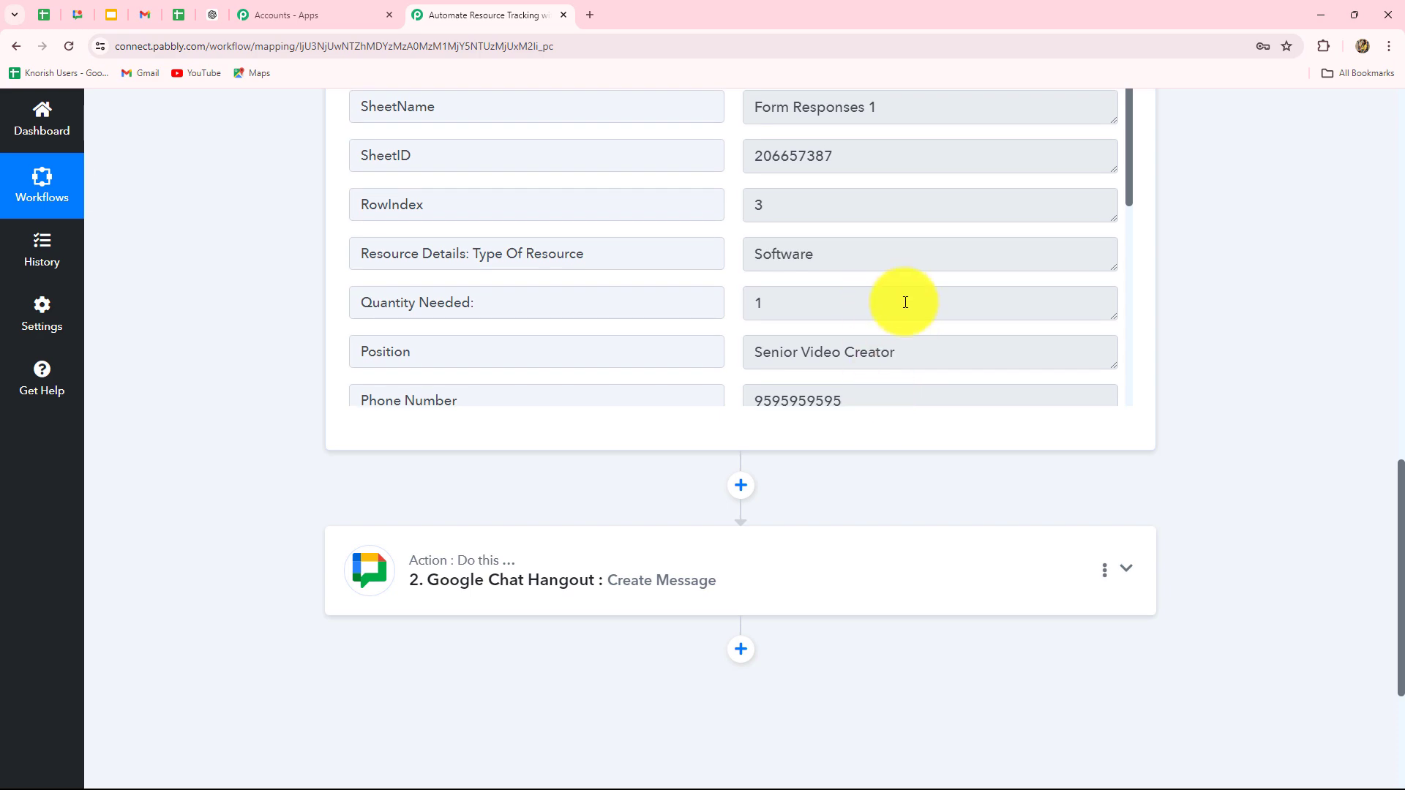
- Expand the Google Chat Hangout action, examine how the requester and resource details are mapped into its message, and collapse it
scroll(906, 302, "down", 8)
left_click(756, 383)
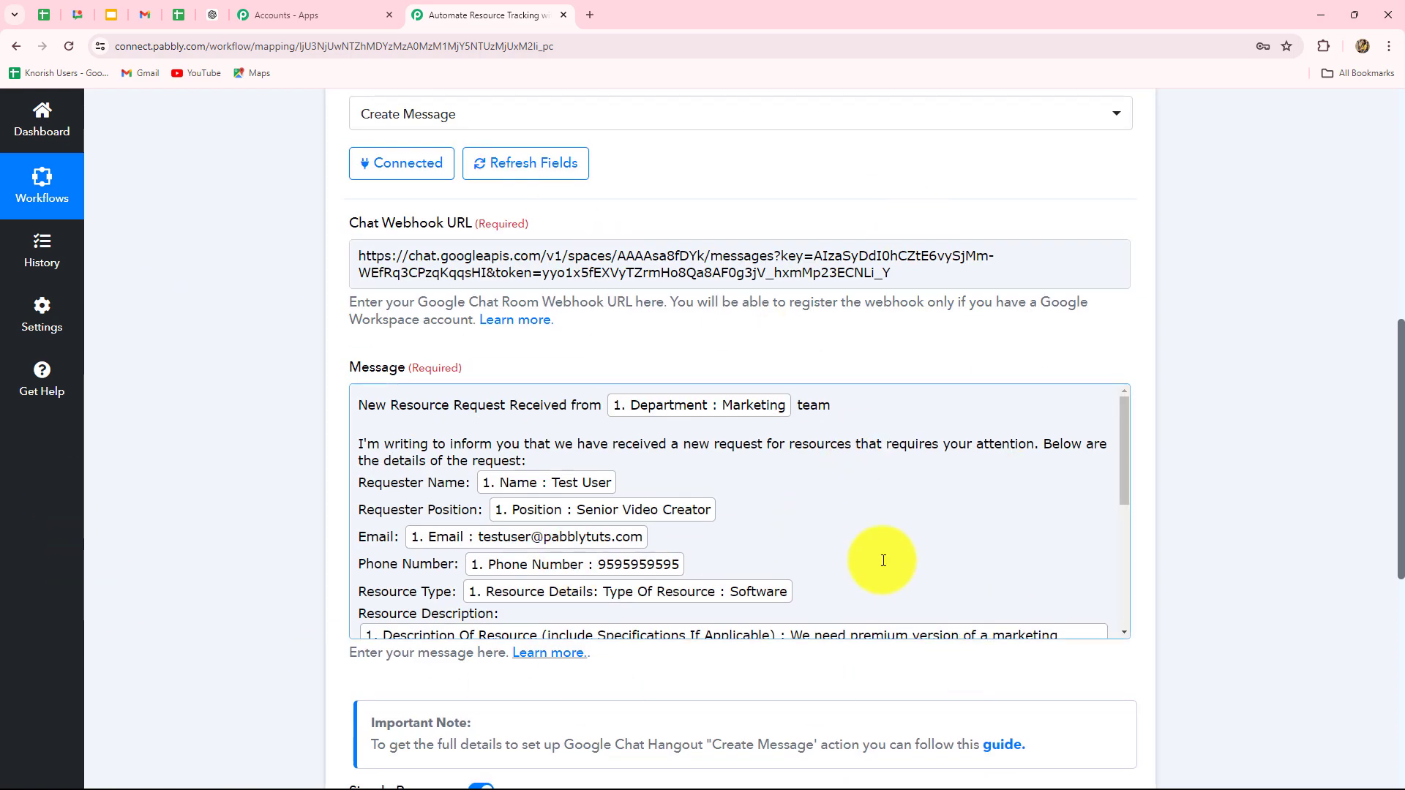
scroll(884, 560, "down", 3)
scroll(882, 562, "up", 3)
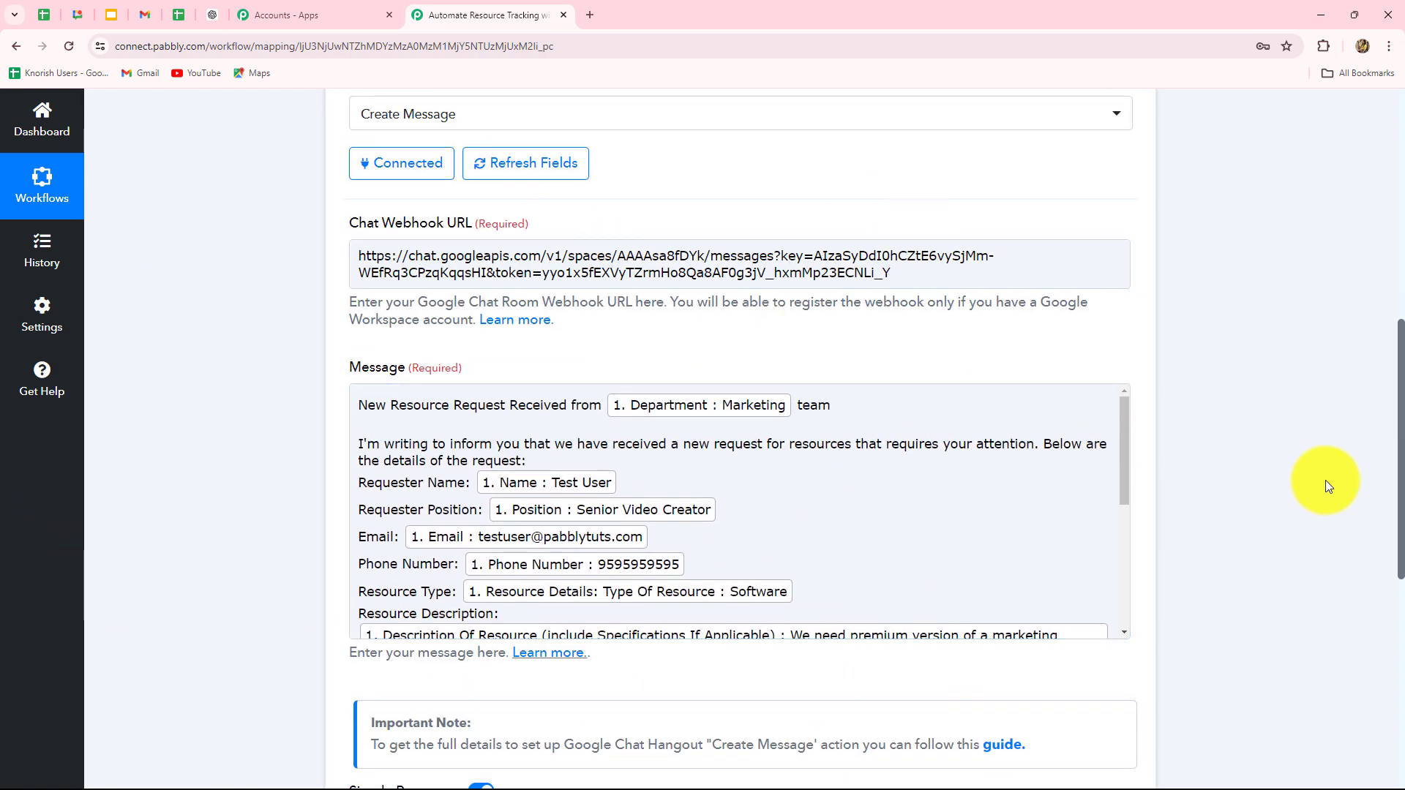
scroll(1324, 481, "down", 1)
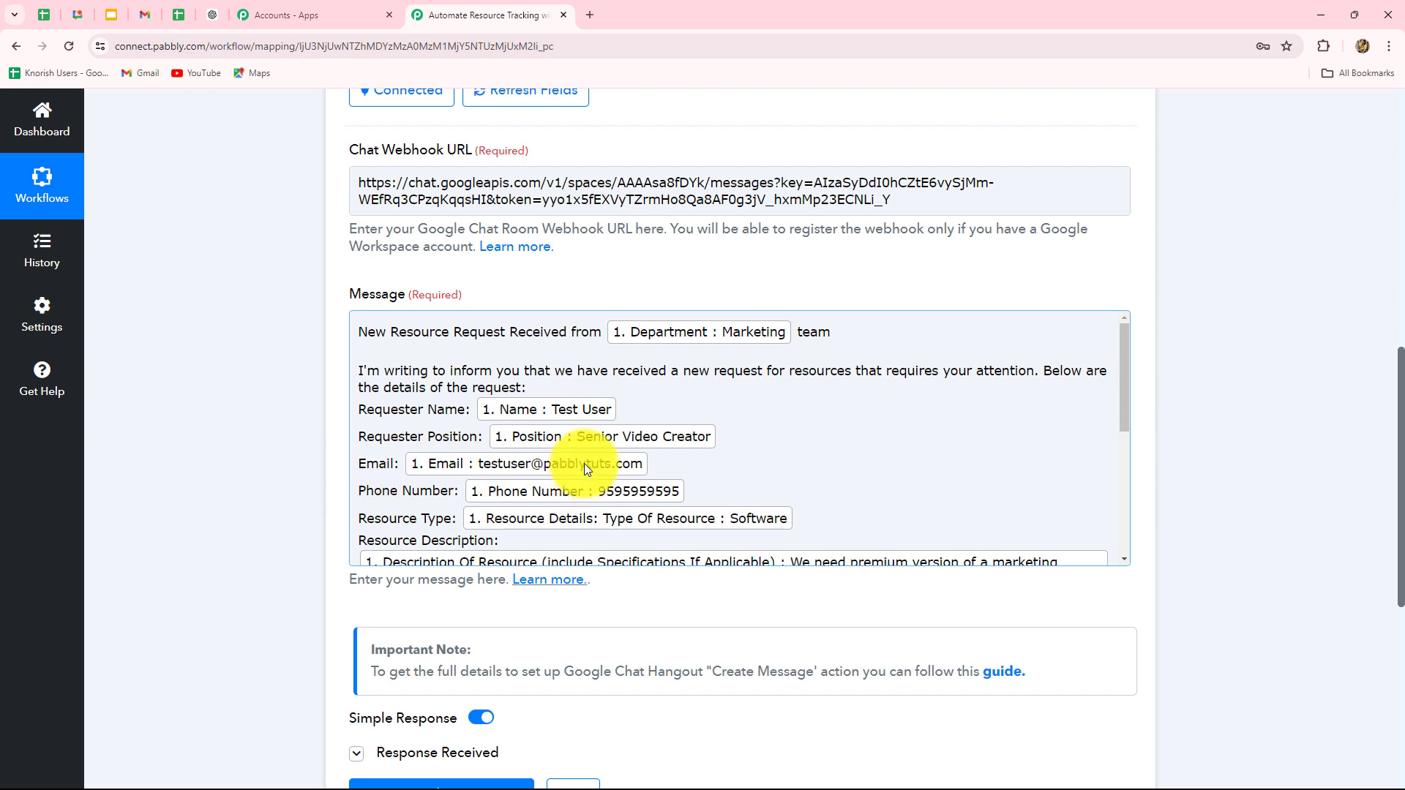
scroll(584, 463, "down", 2)
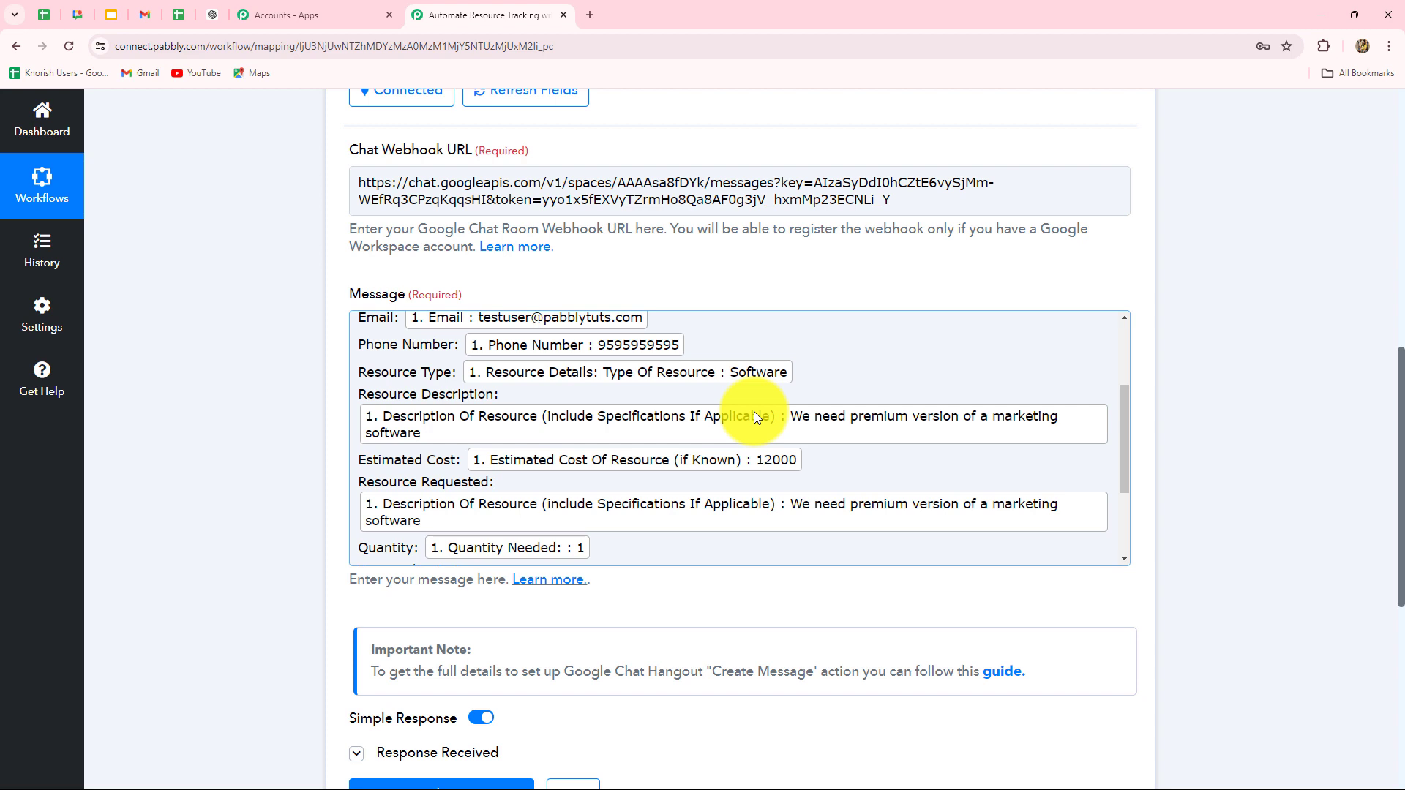
scroll(1138, 301, "up", 6)
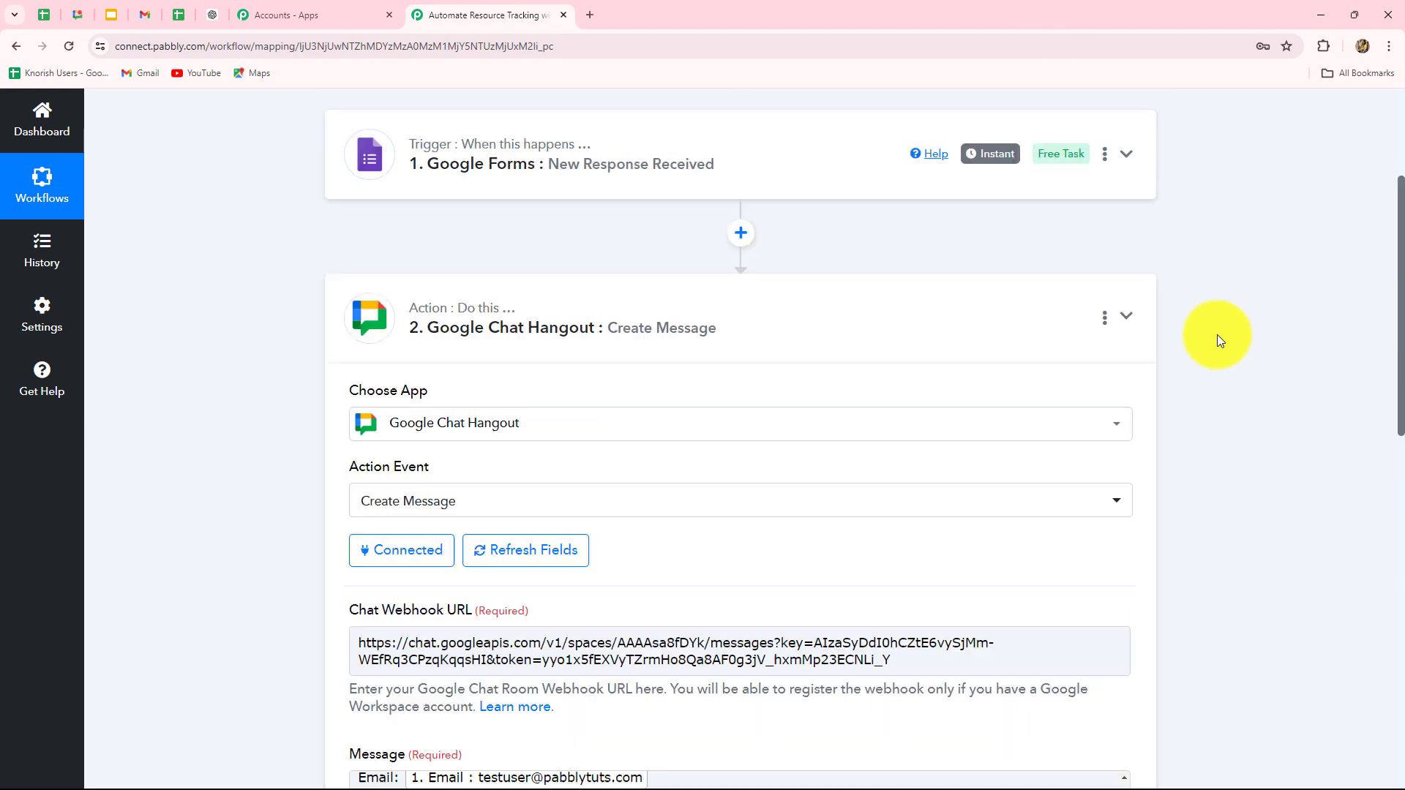
scroll(1171, 381, "up", 2)
left_click(1125, 440)
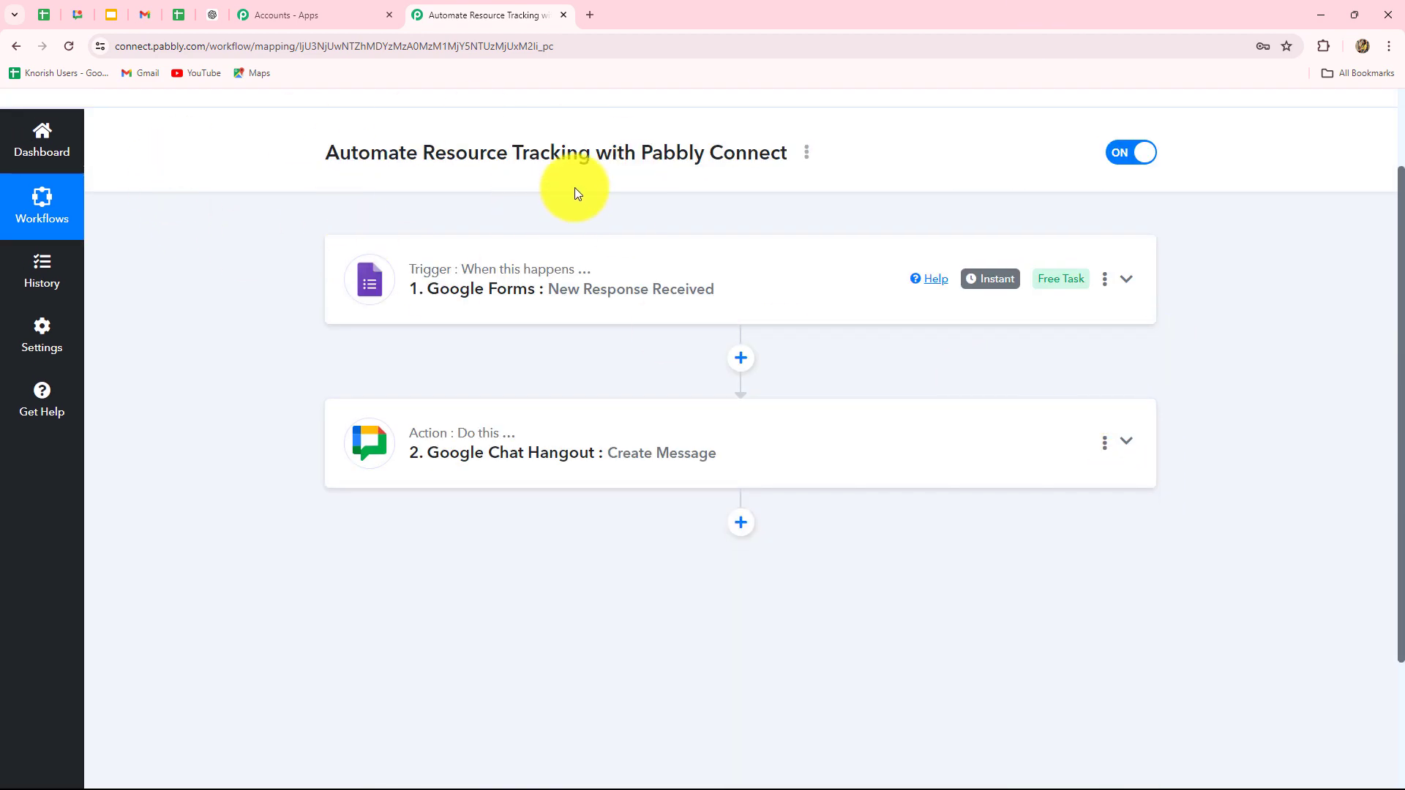
- Return to the Automations For Operations folder, open the Automate Workflow Updates workflow and review its trigger and action sequence
left_click(16, 46)
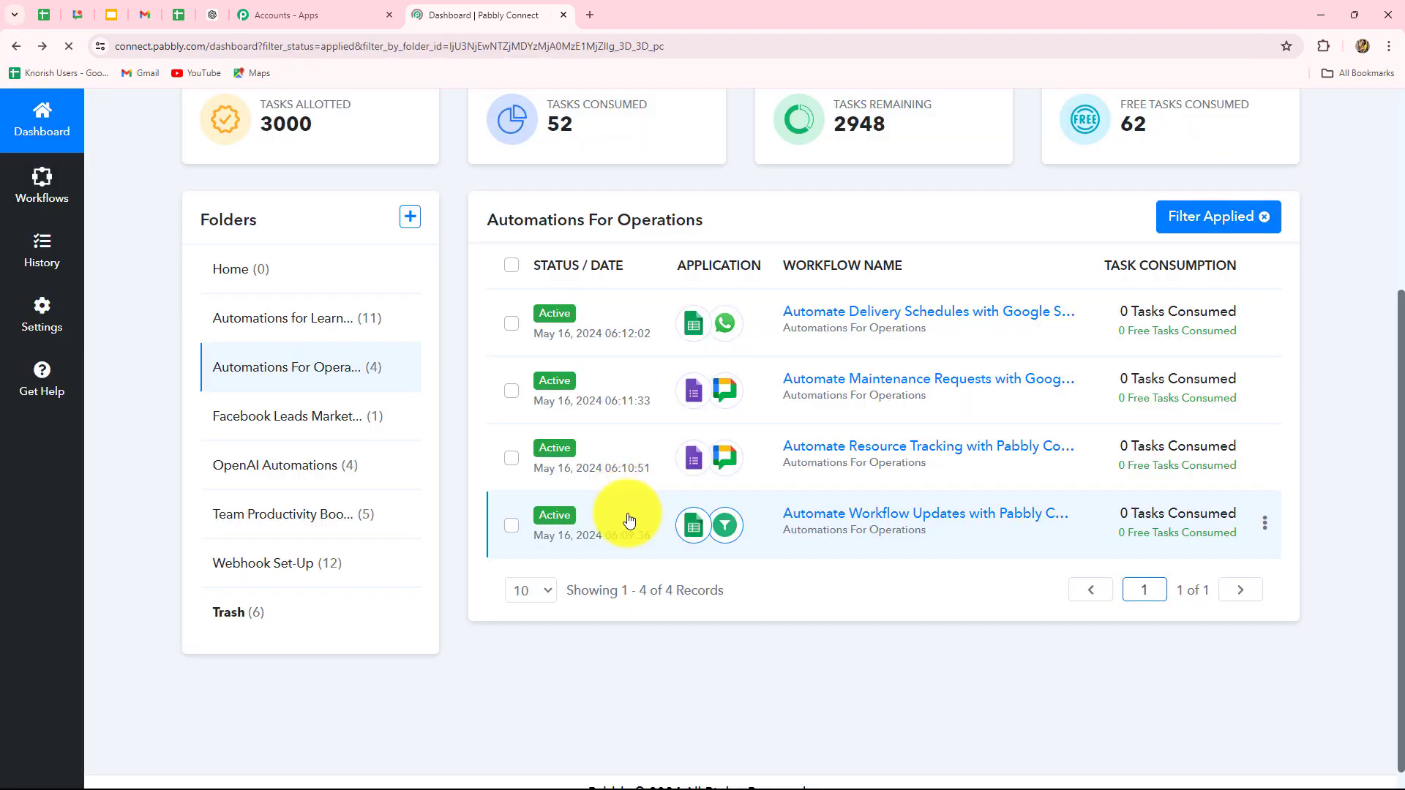
left_click(628, 520)
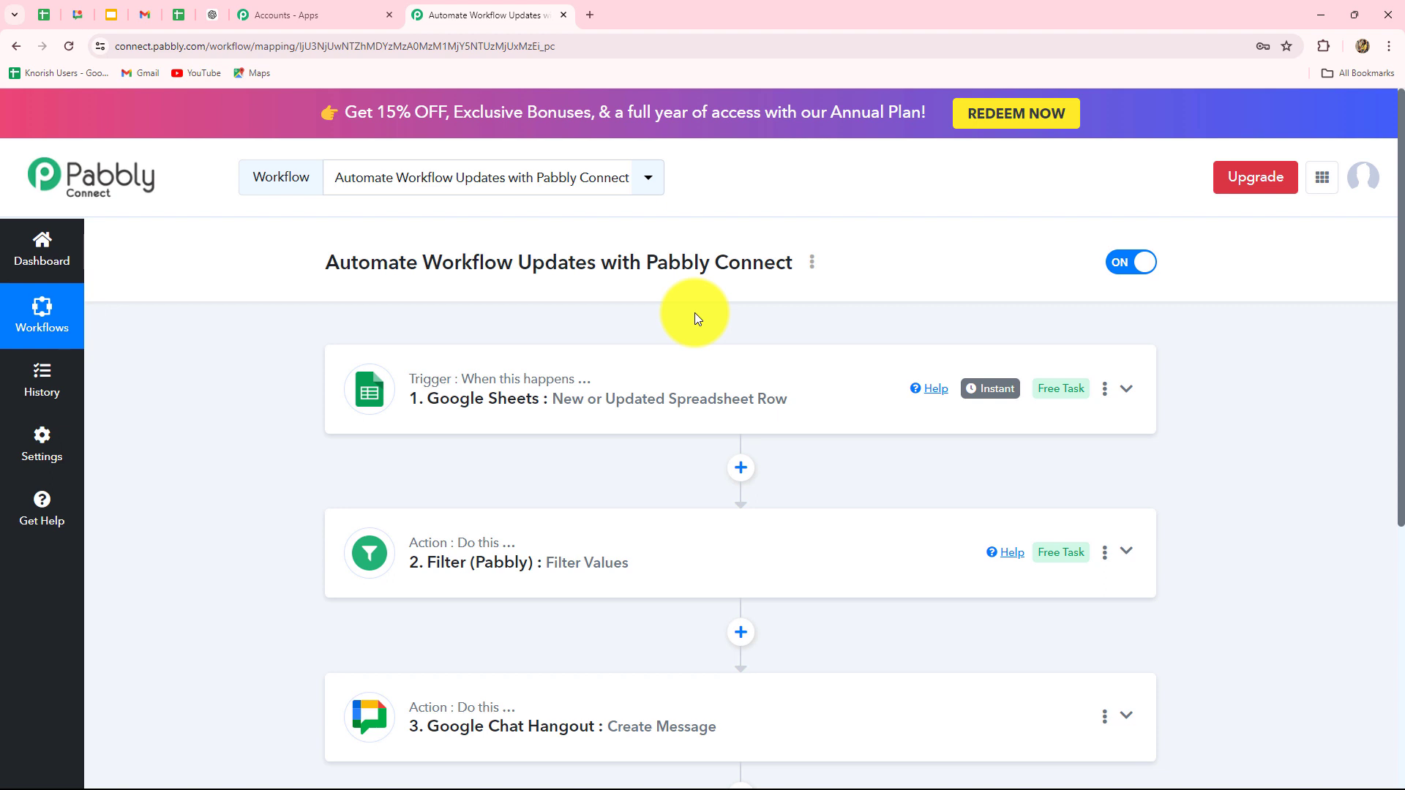
scroll(430, 547, "down", 1)
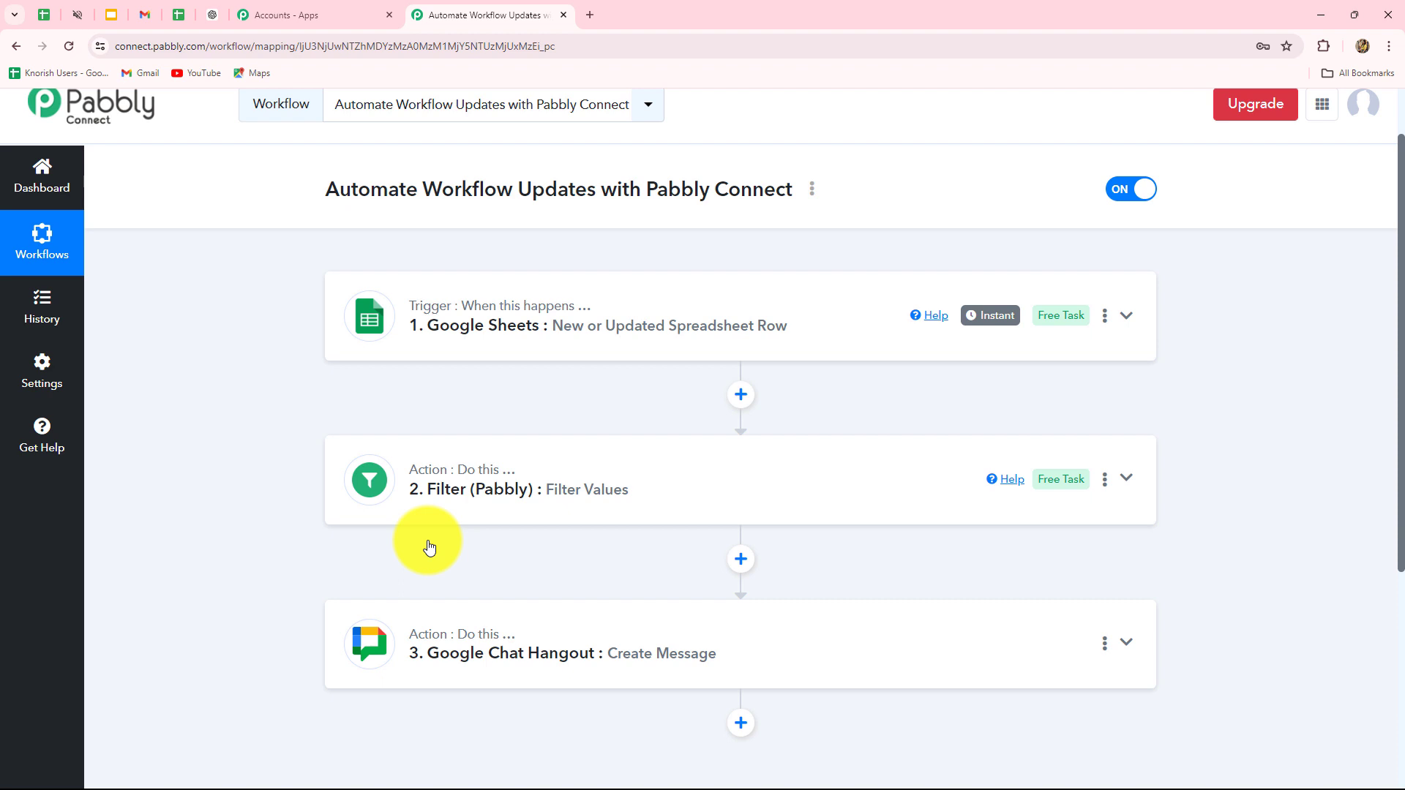
scroll(429, 545, "down", 1)
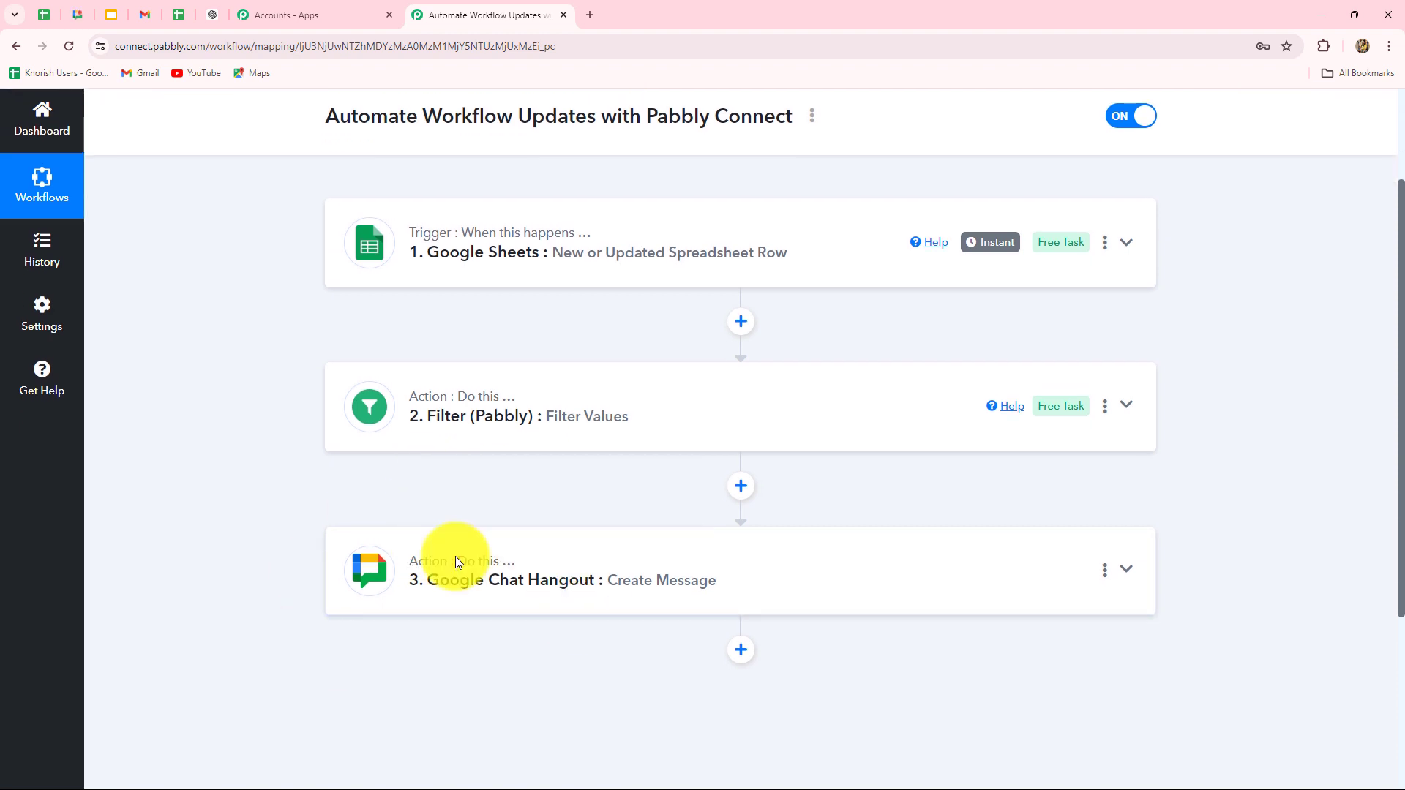
- Expand the Google Chat Hangout action and examine how the order details and production stages are mapped into the message
left_click(531, 604)
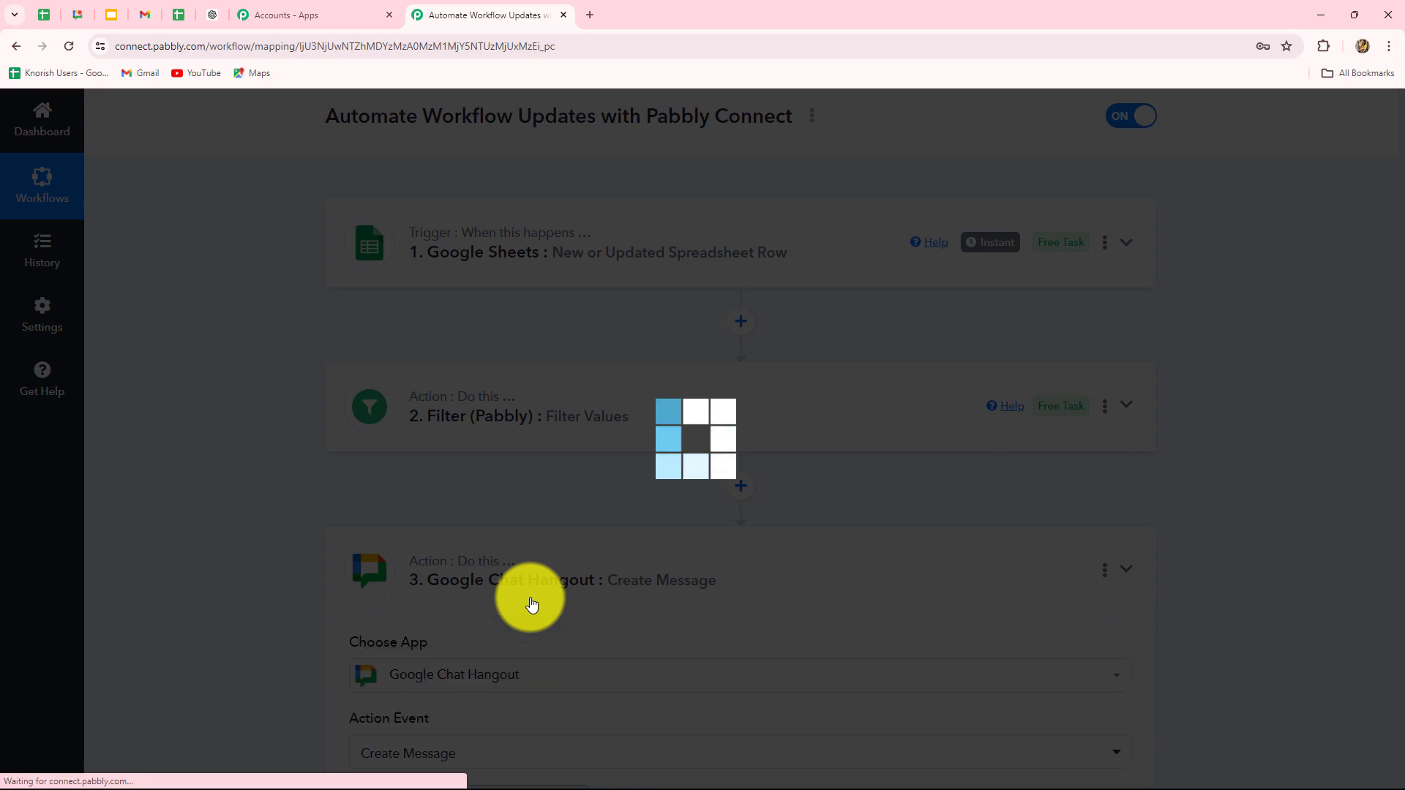
scroll(952, 600, "down", 4)
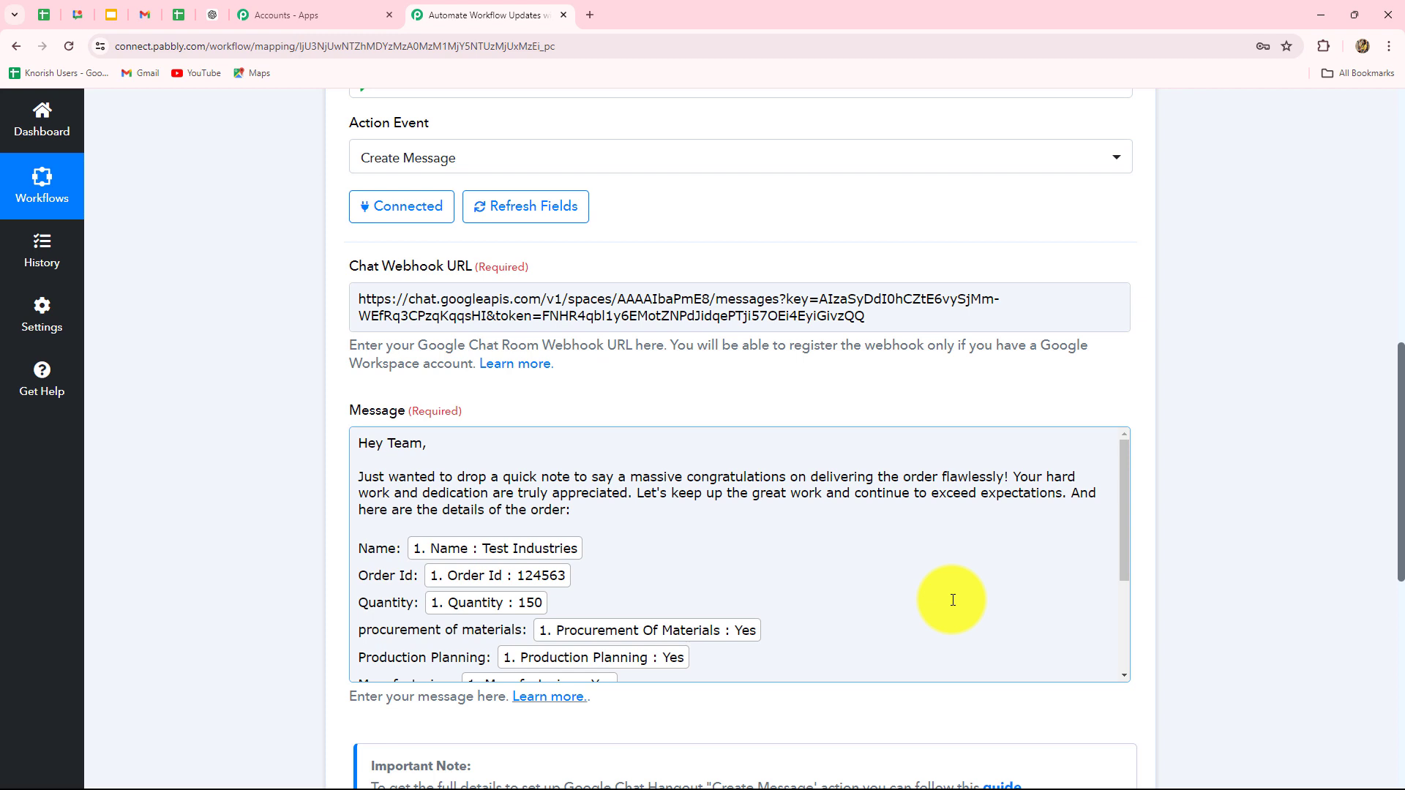
scroll(953, 600, "down", 1)
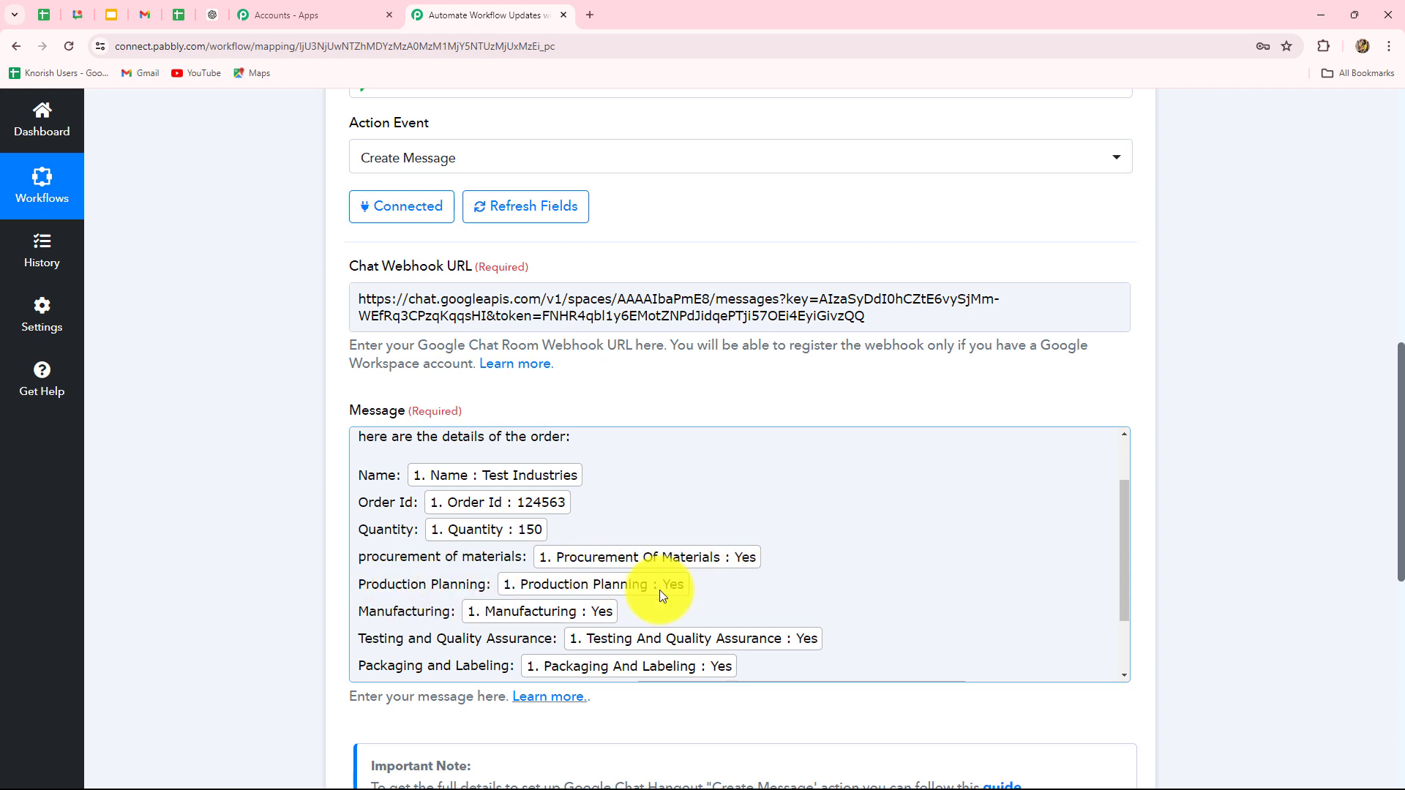
scroll(382, 634, "down", 1)
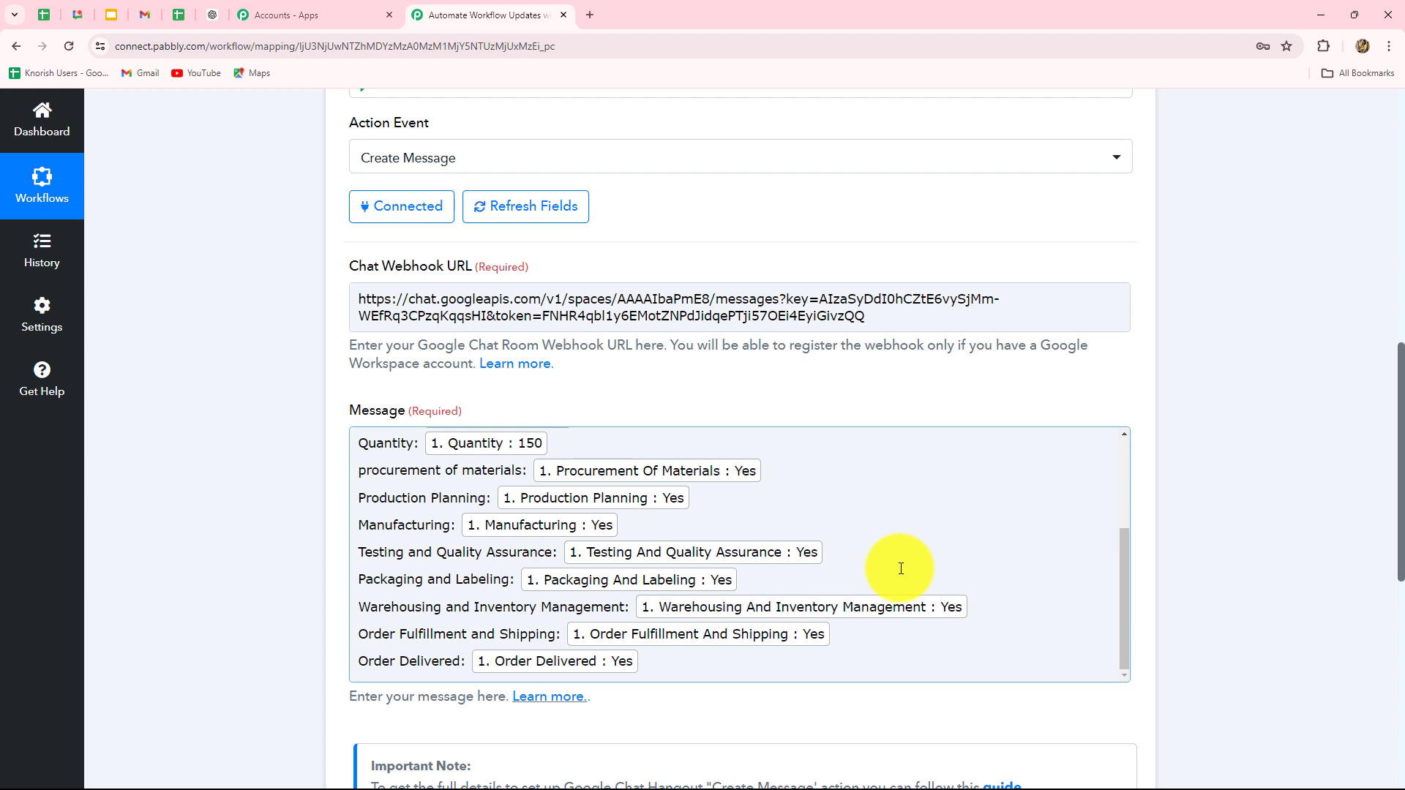
scroll(476, 367, "up", 10)
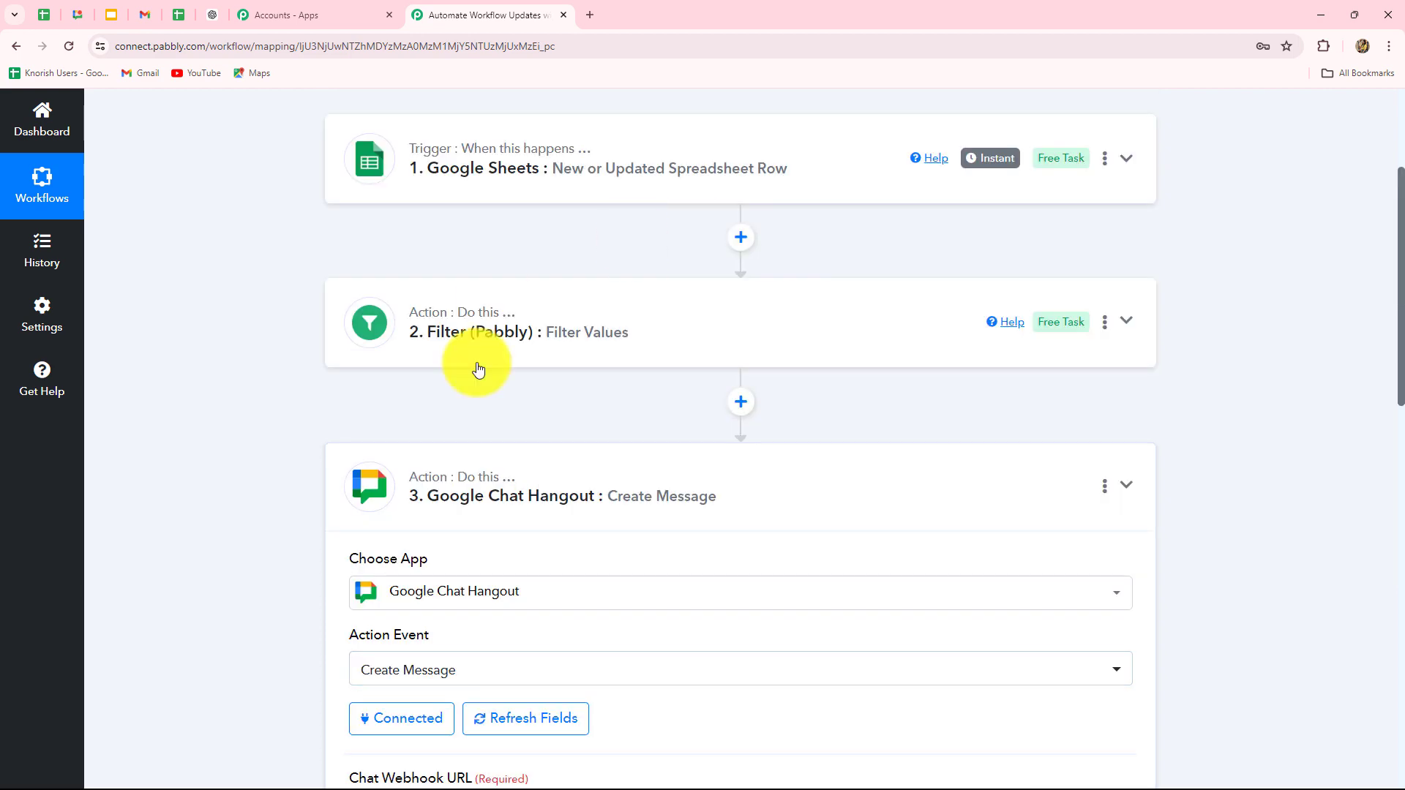
- Expand the Filter action, check its Order Delivered condition, and return to the overview of the workflow's steps
left_click(1123, 321)
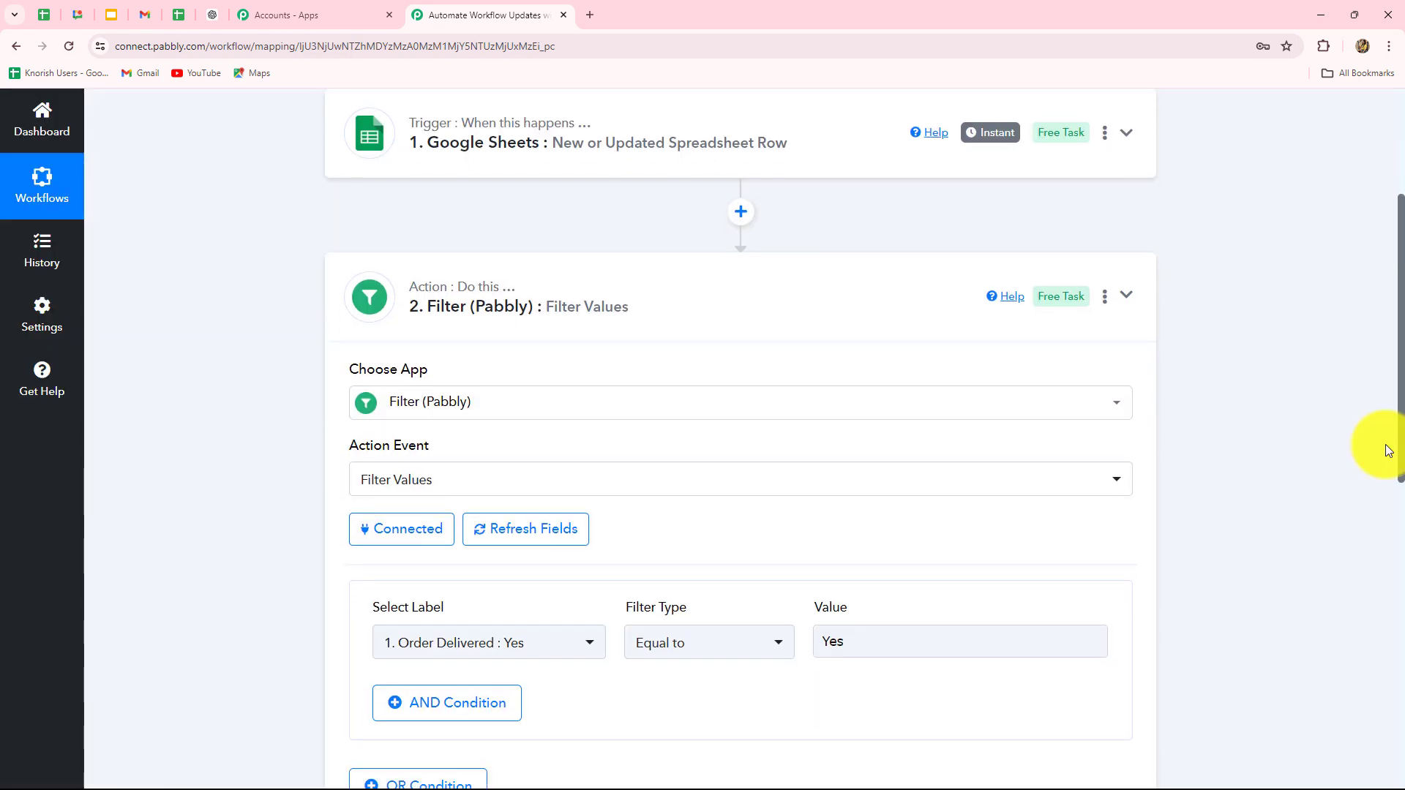
scroll(229, 348, "down", 2)
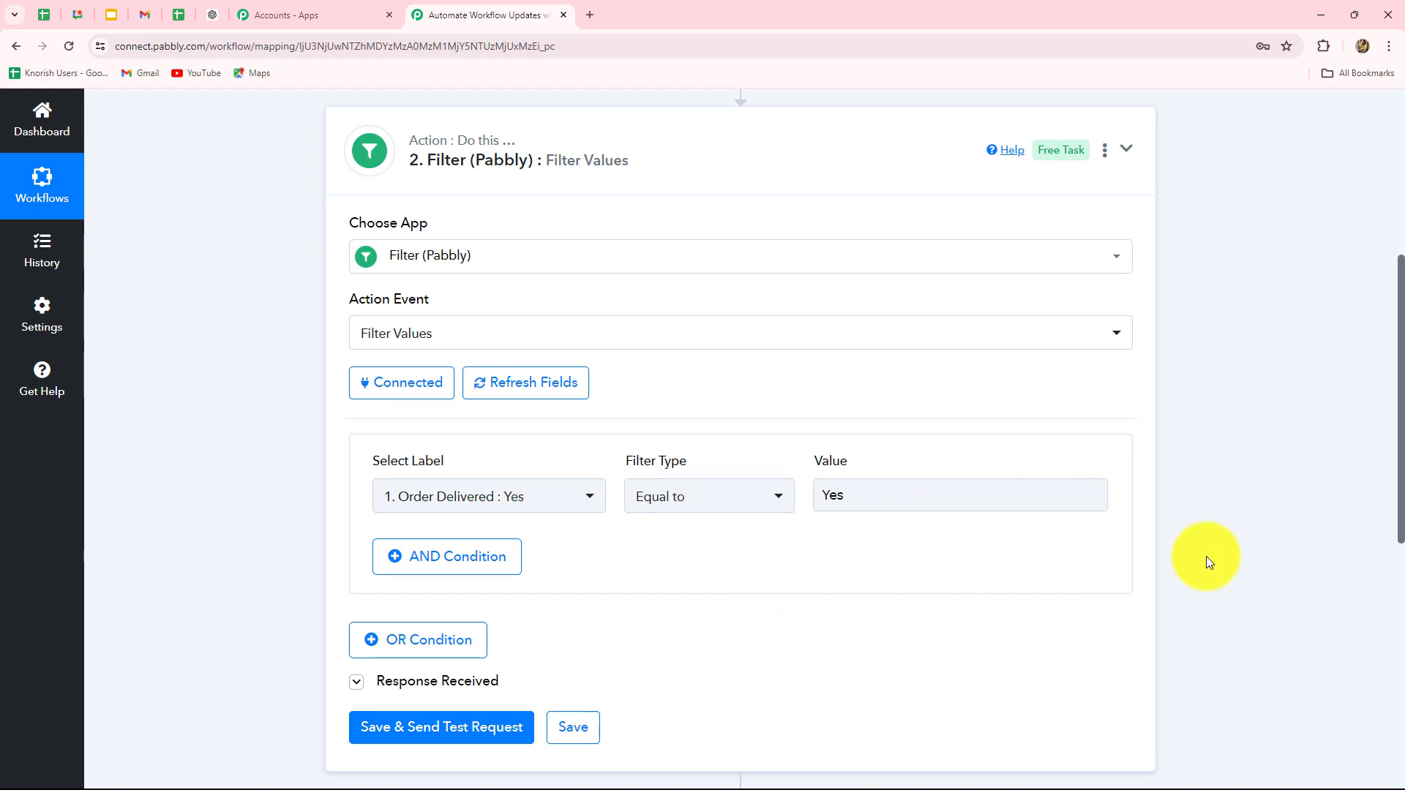
scroll(1384, 575, "up", 1)
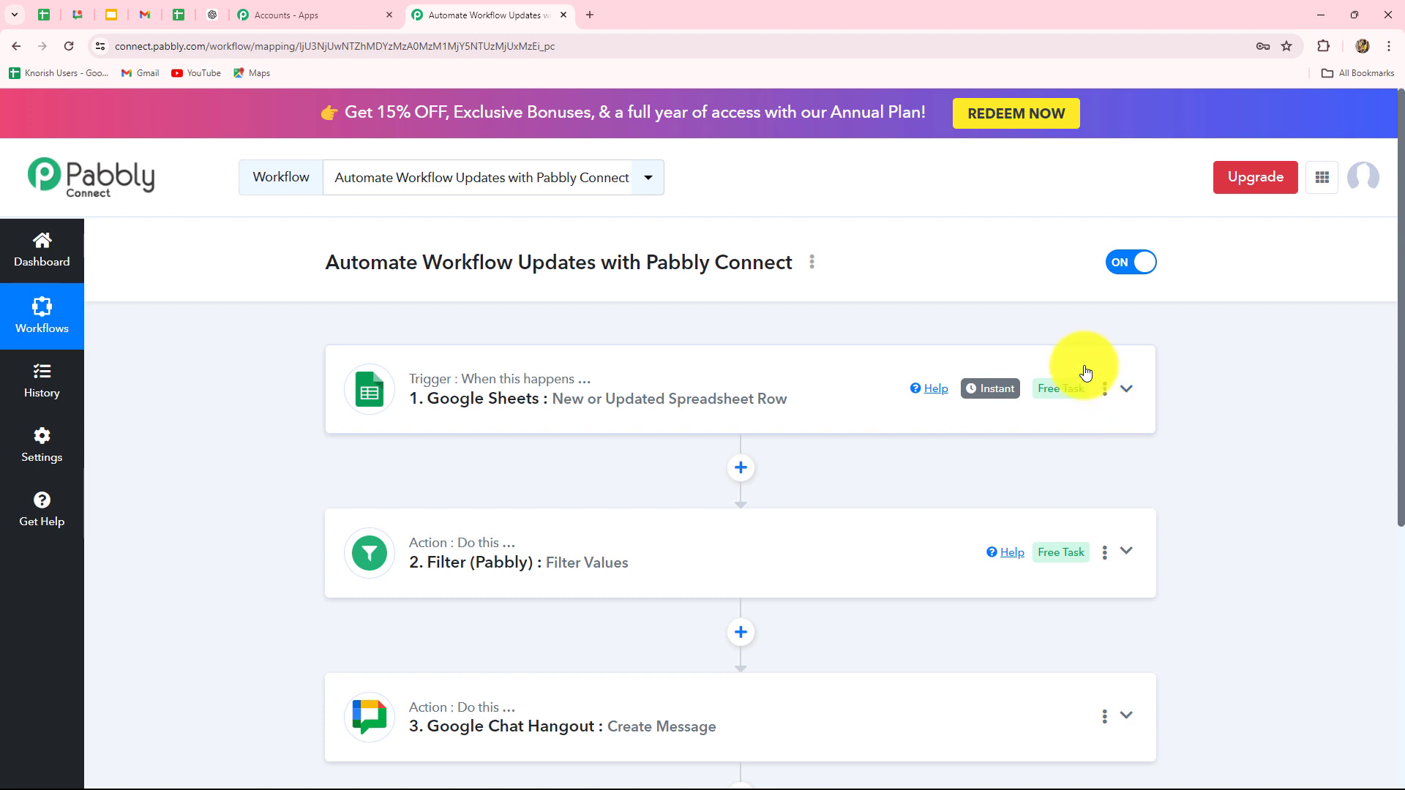
scroll(166, 442, "down", 2)
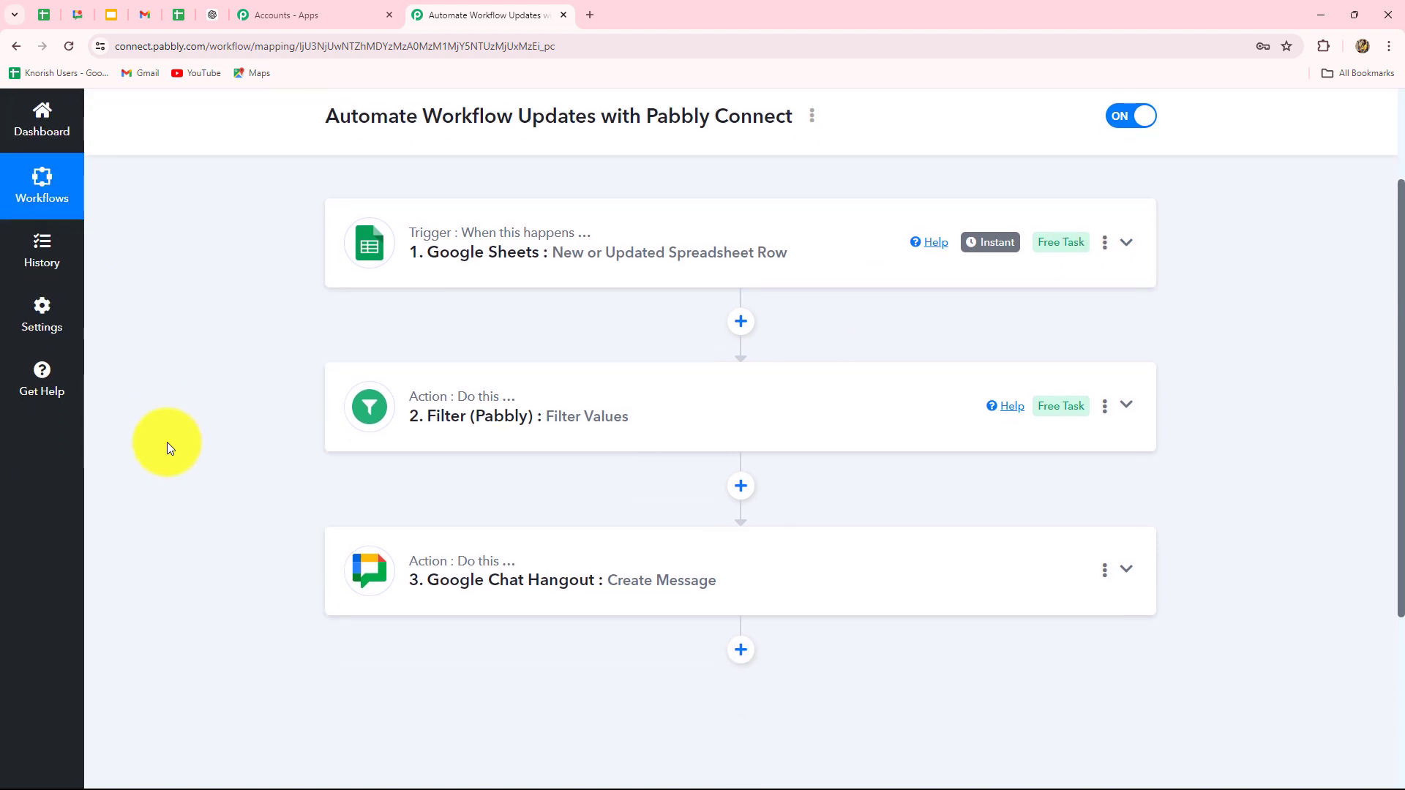